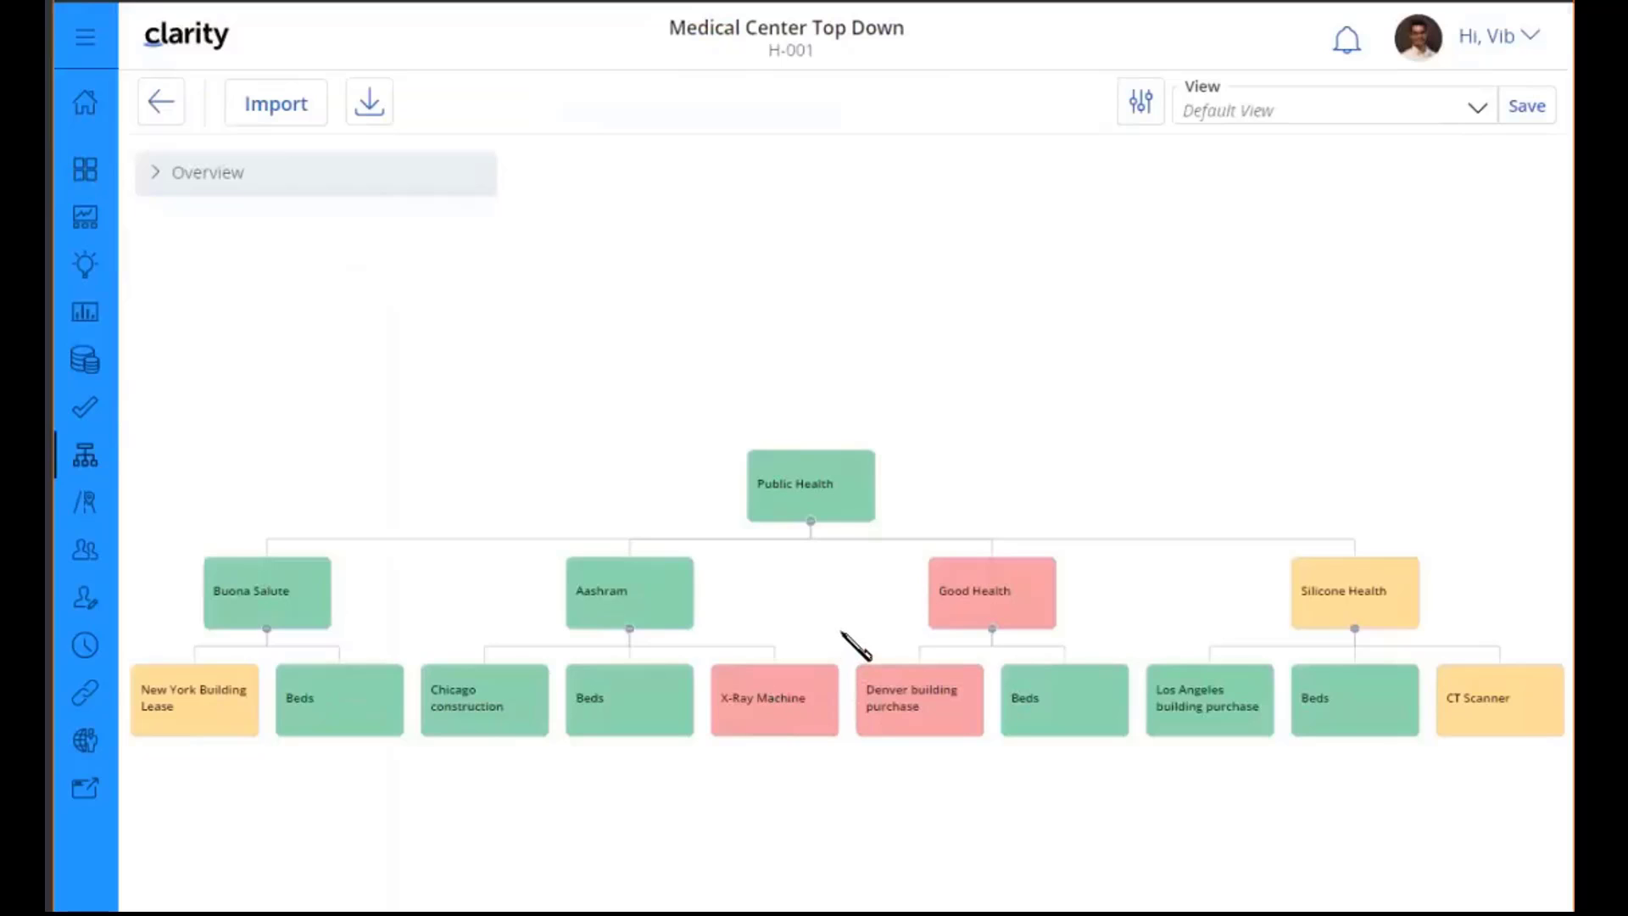
- Examine the Public Health hierarchy cards at different detail levels, including the Good Health and Silicone Health branches and the Los Angeles building purchase
scroll(856, 647, "up", 5)
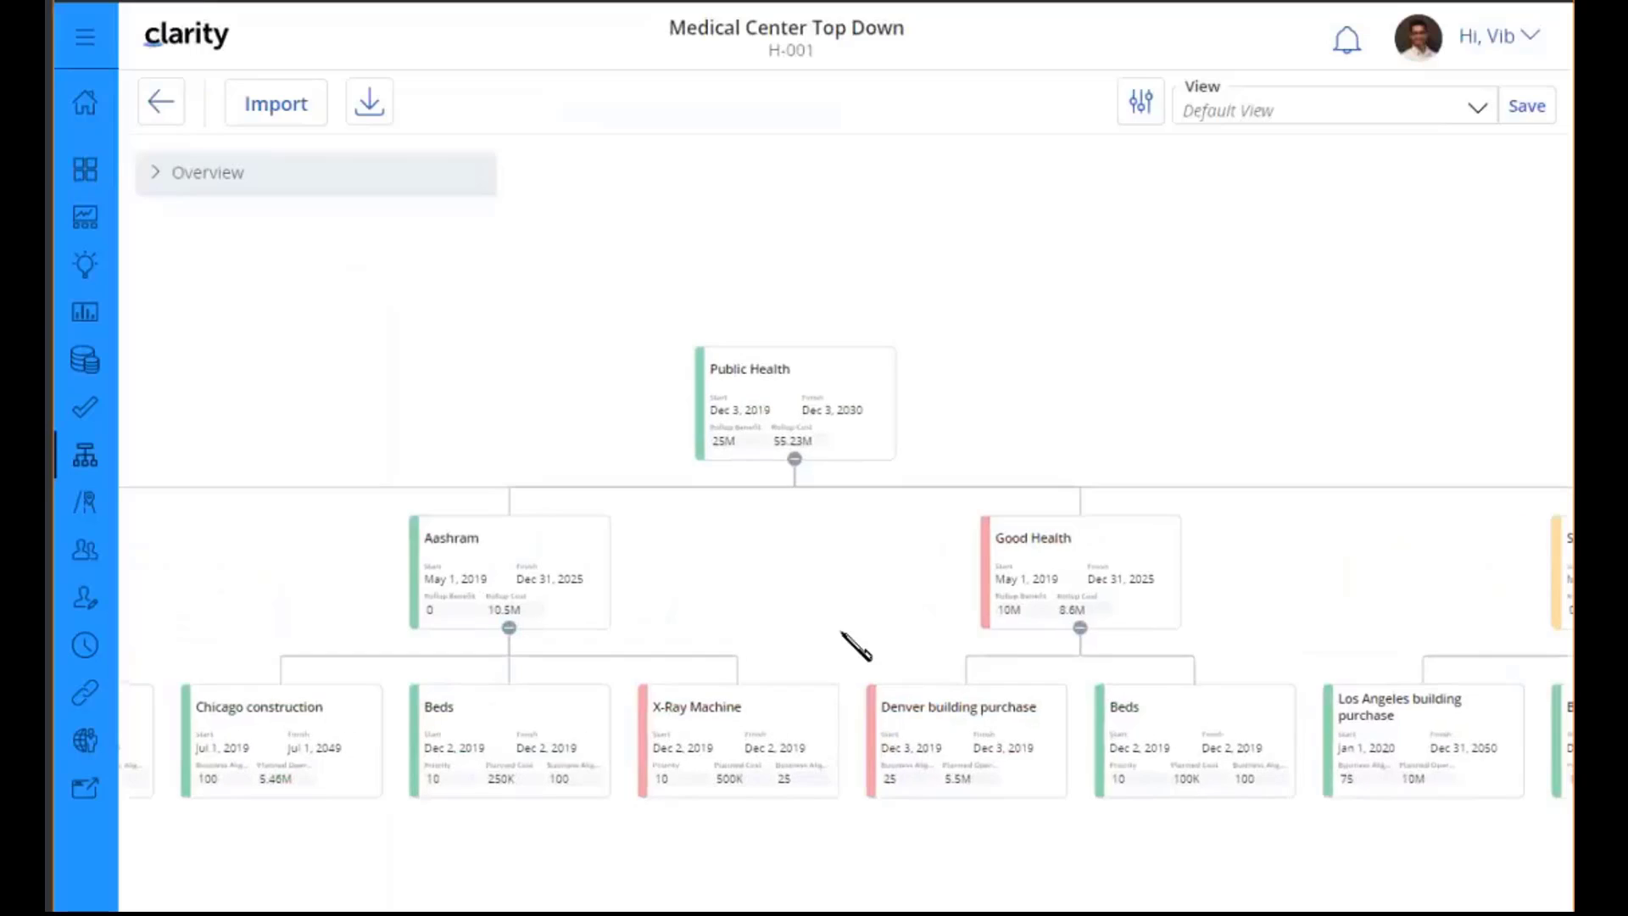
scroll(844, 633, "up", 3)
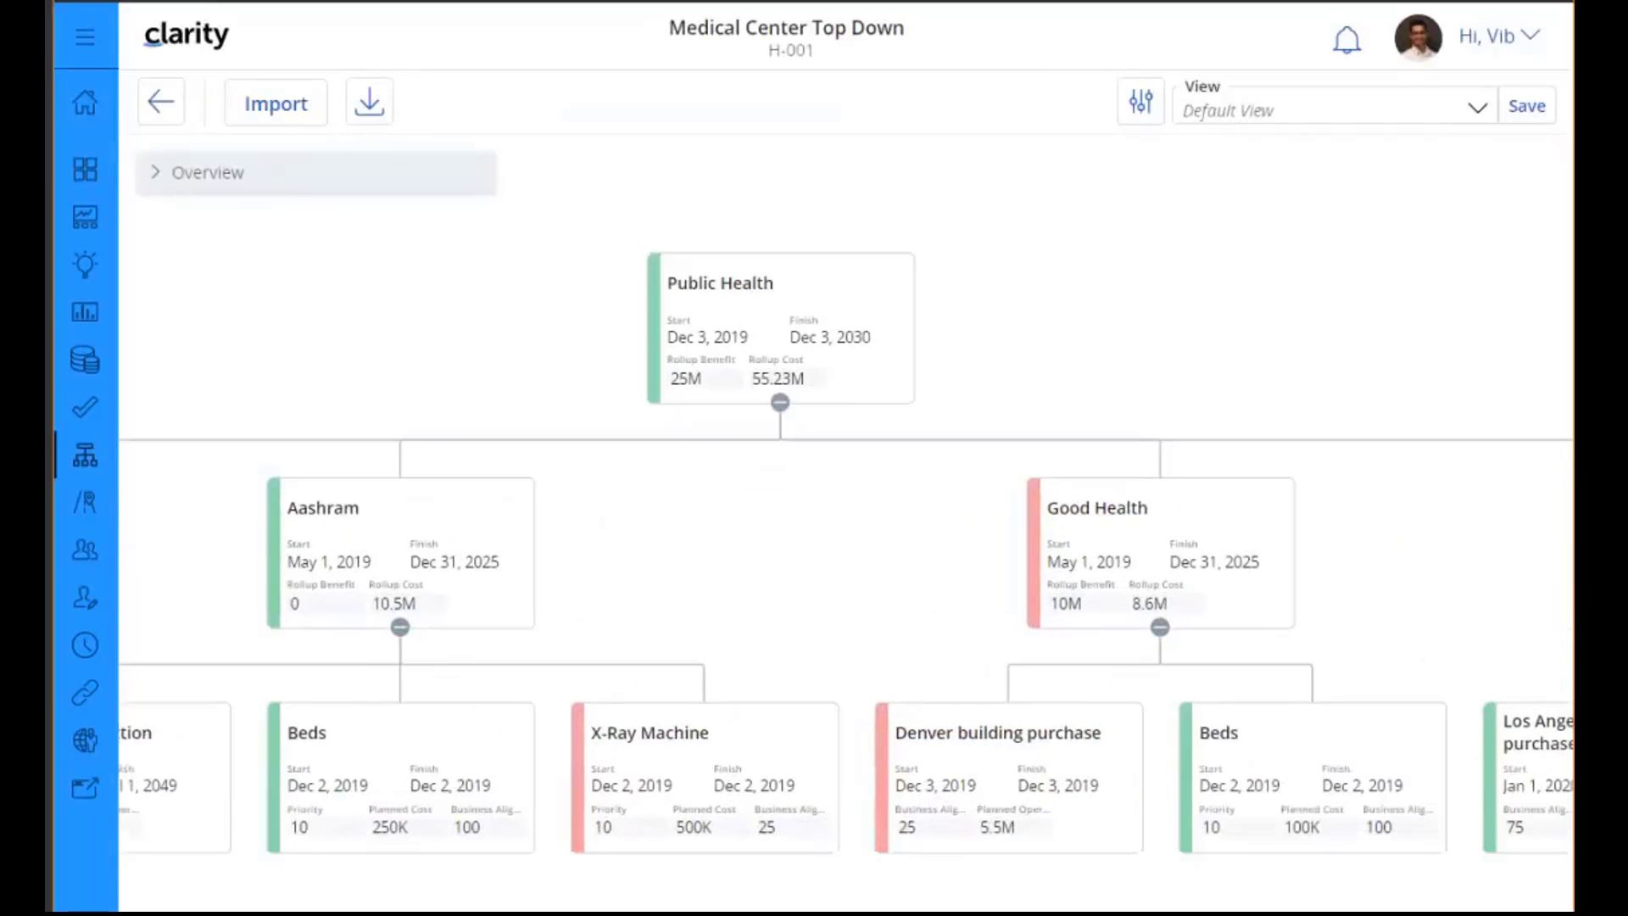
scroll(847, 543, "right", 6)
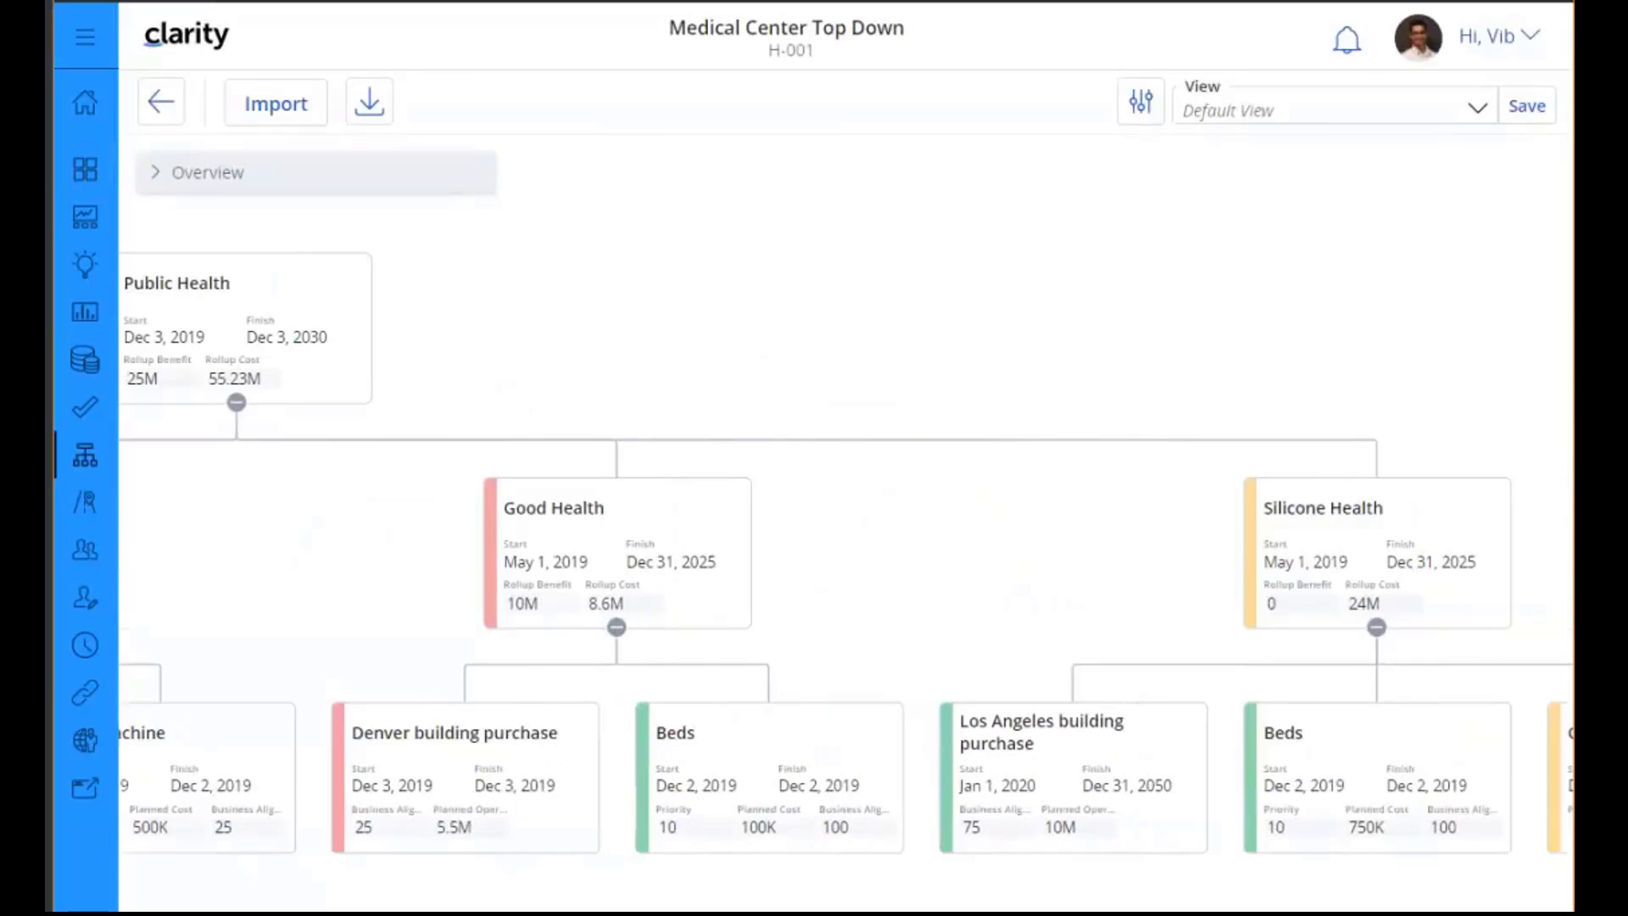
scroll(847, 553, "right", 1)
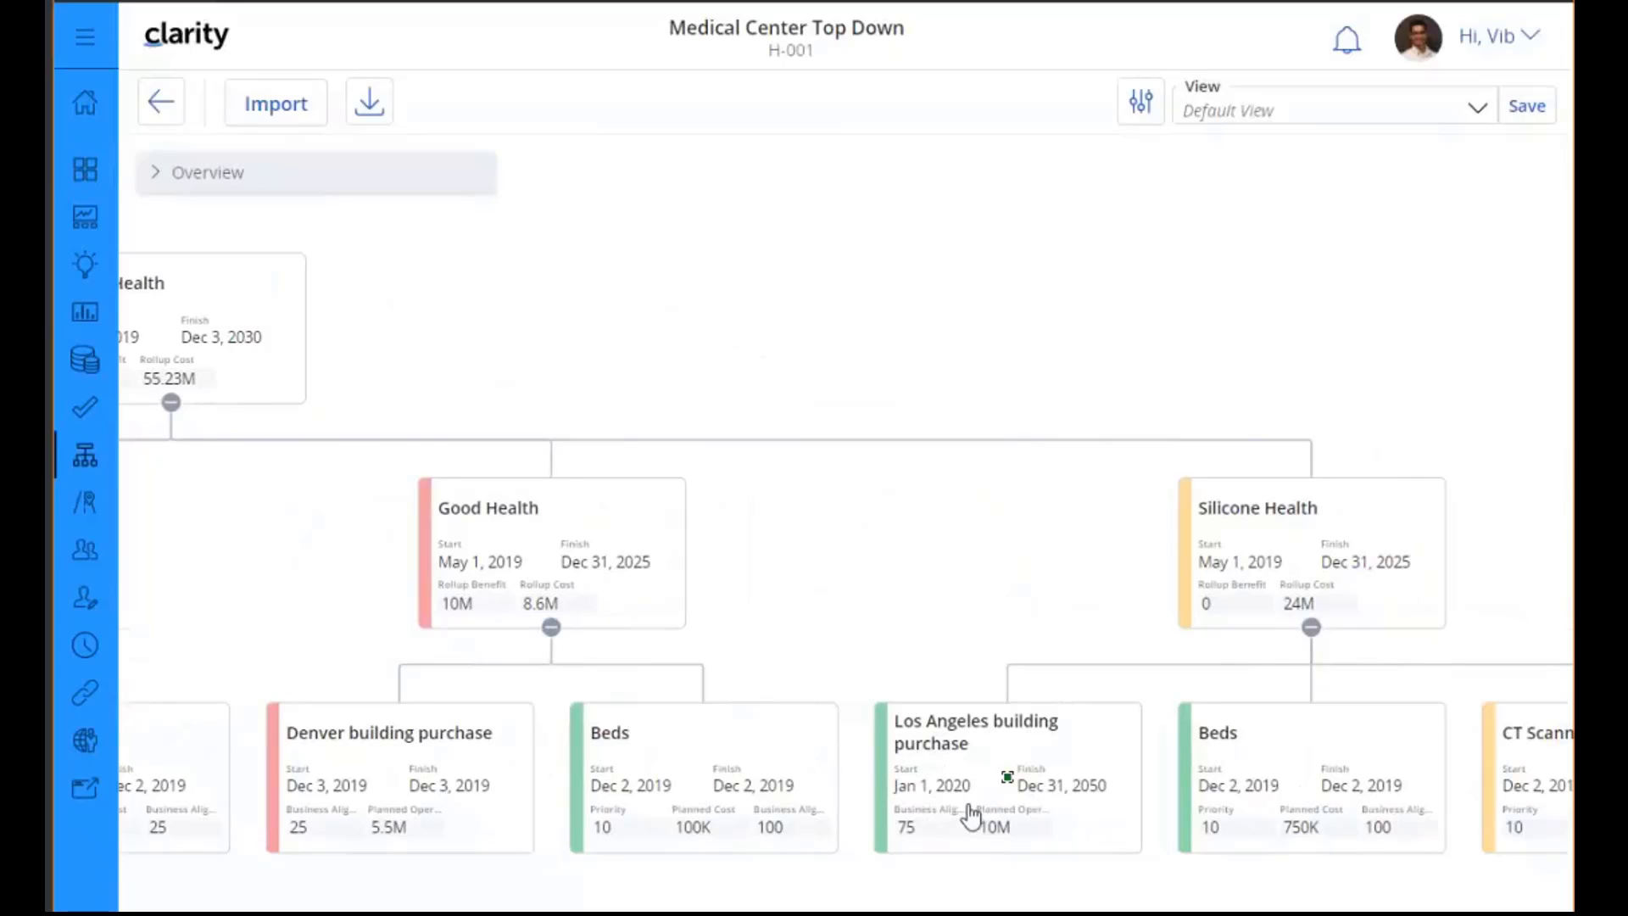
scroll(971, 812, "up", 5)
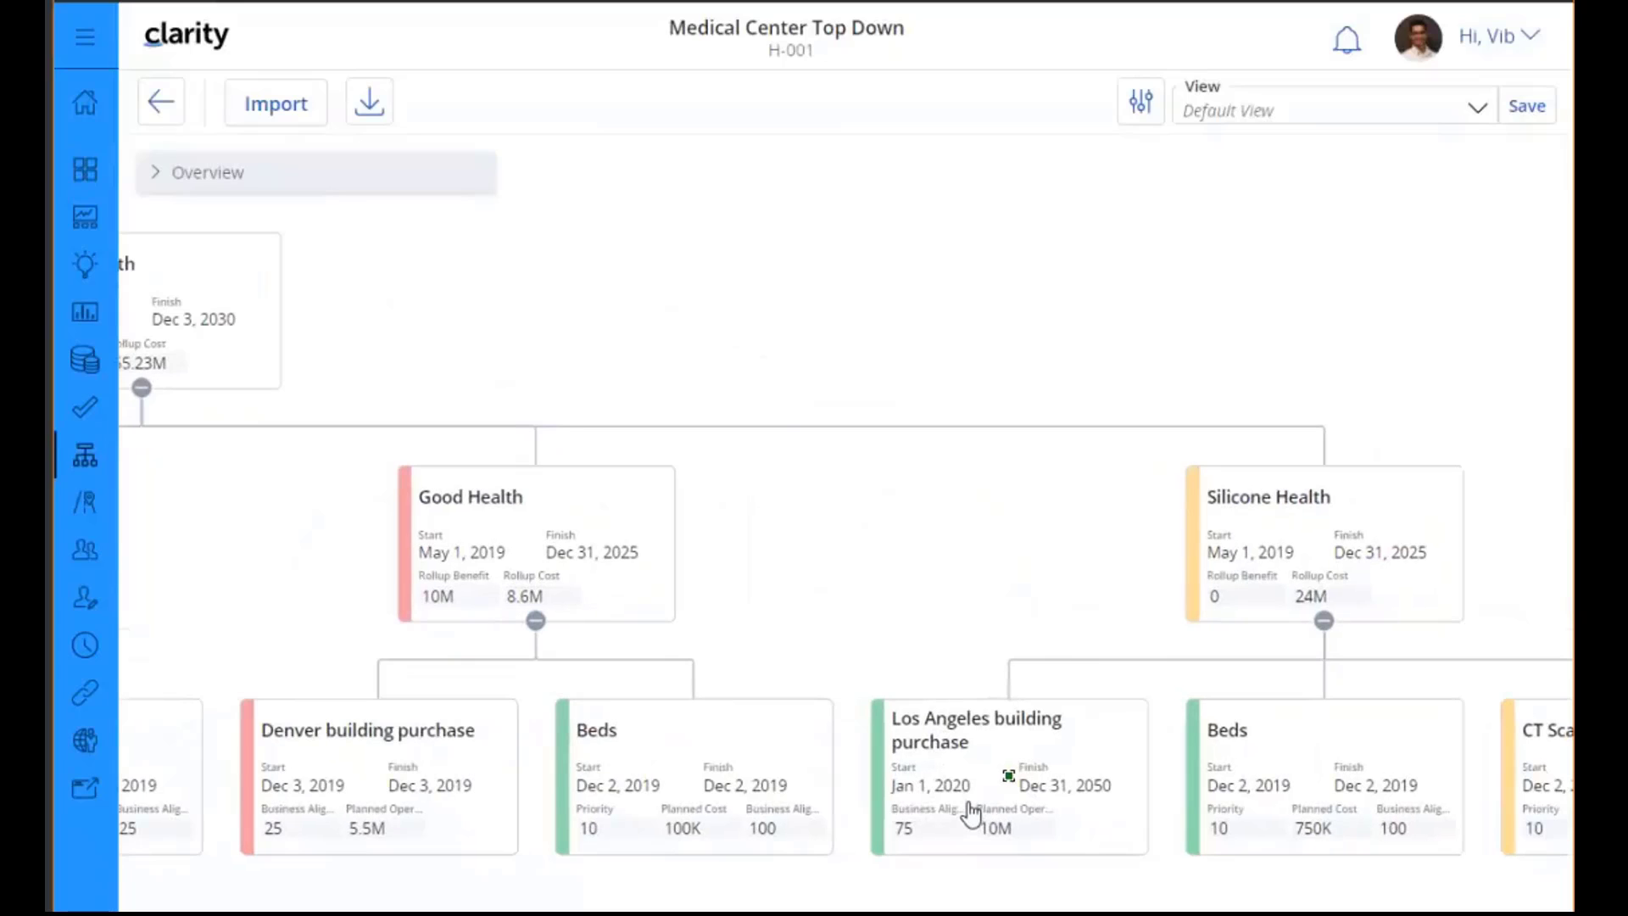
scroll(971, 813, "up", 1)
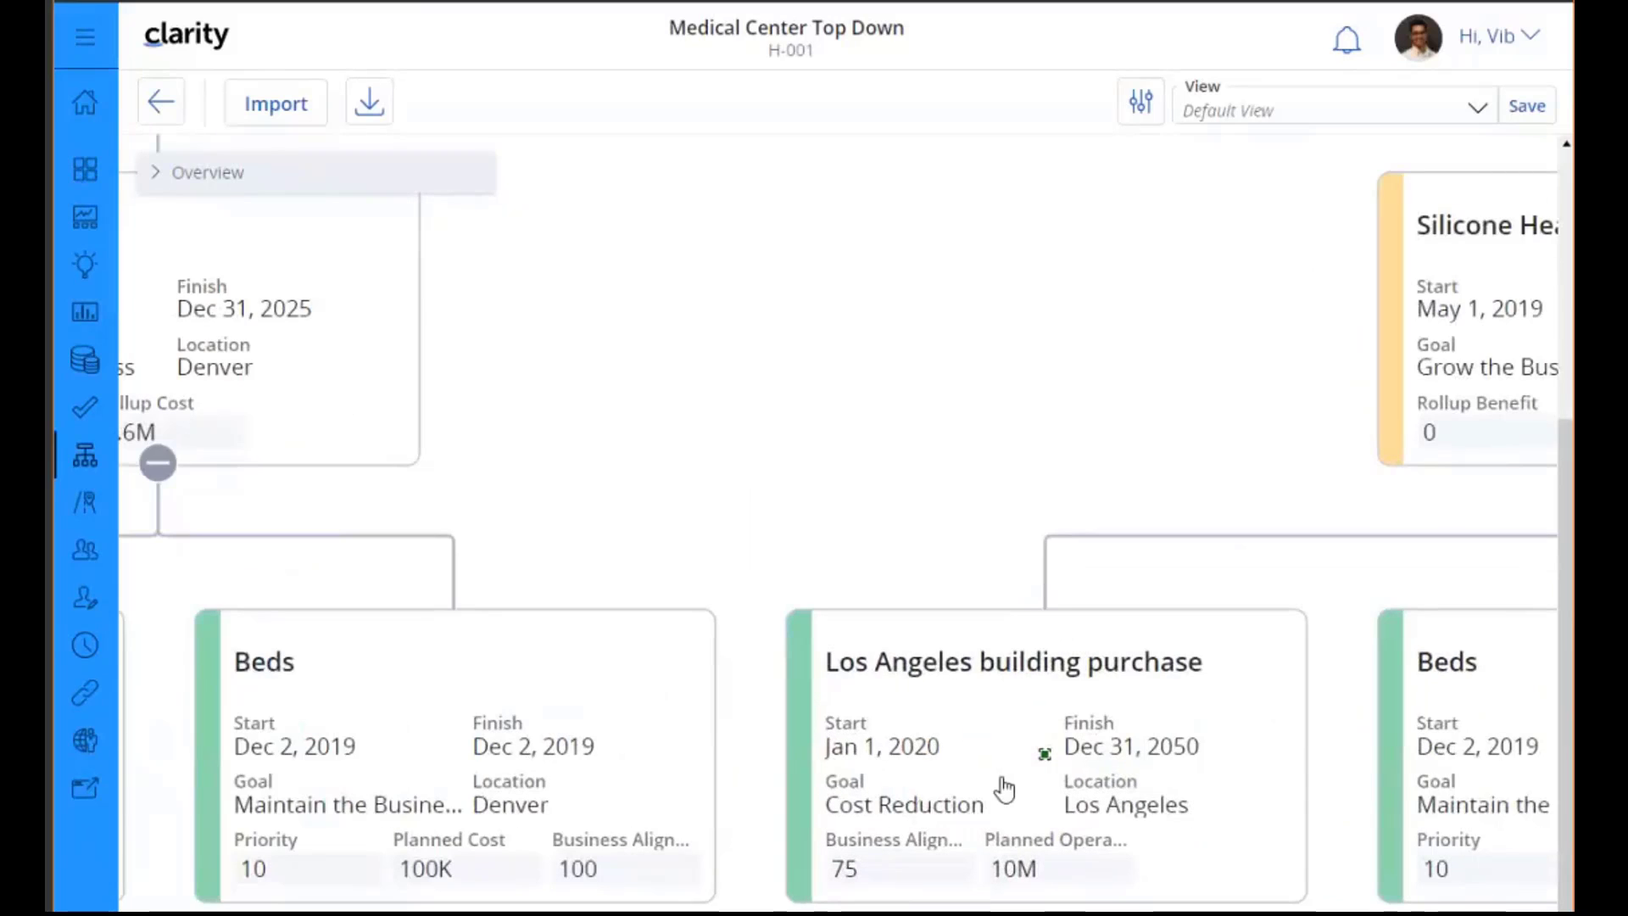
scroll(979, 787, "down", 3)
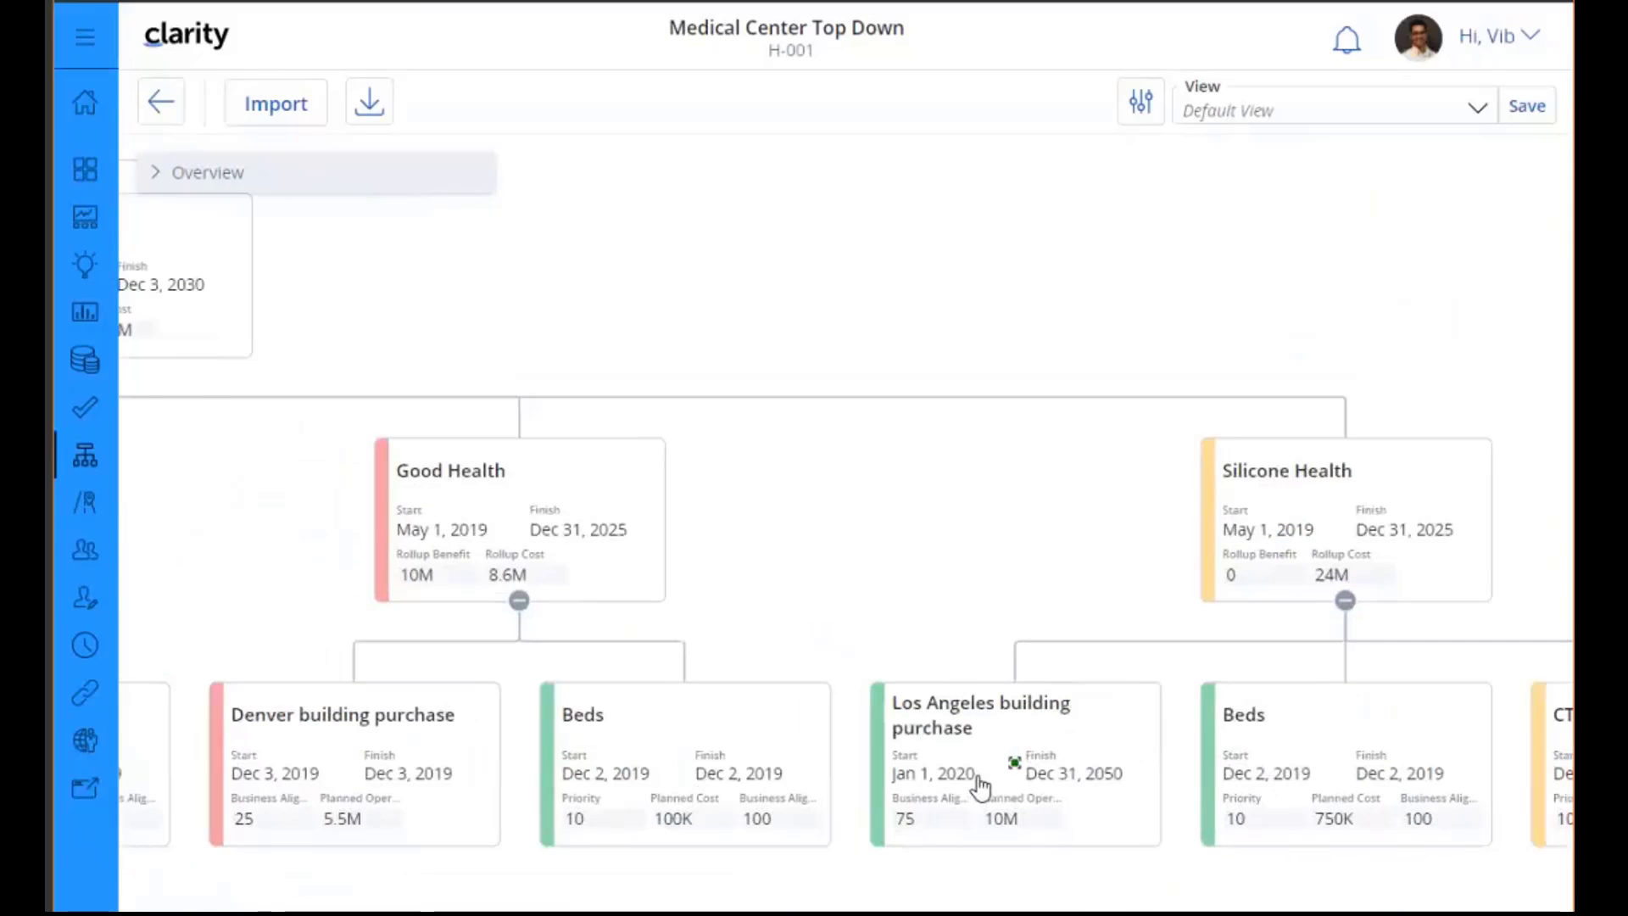
scroll(980, 787, "down", 3)
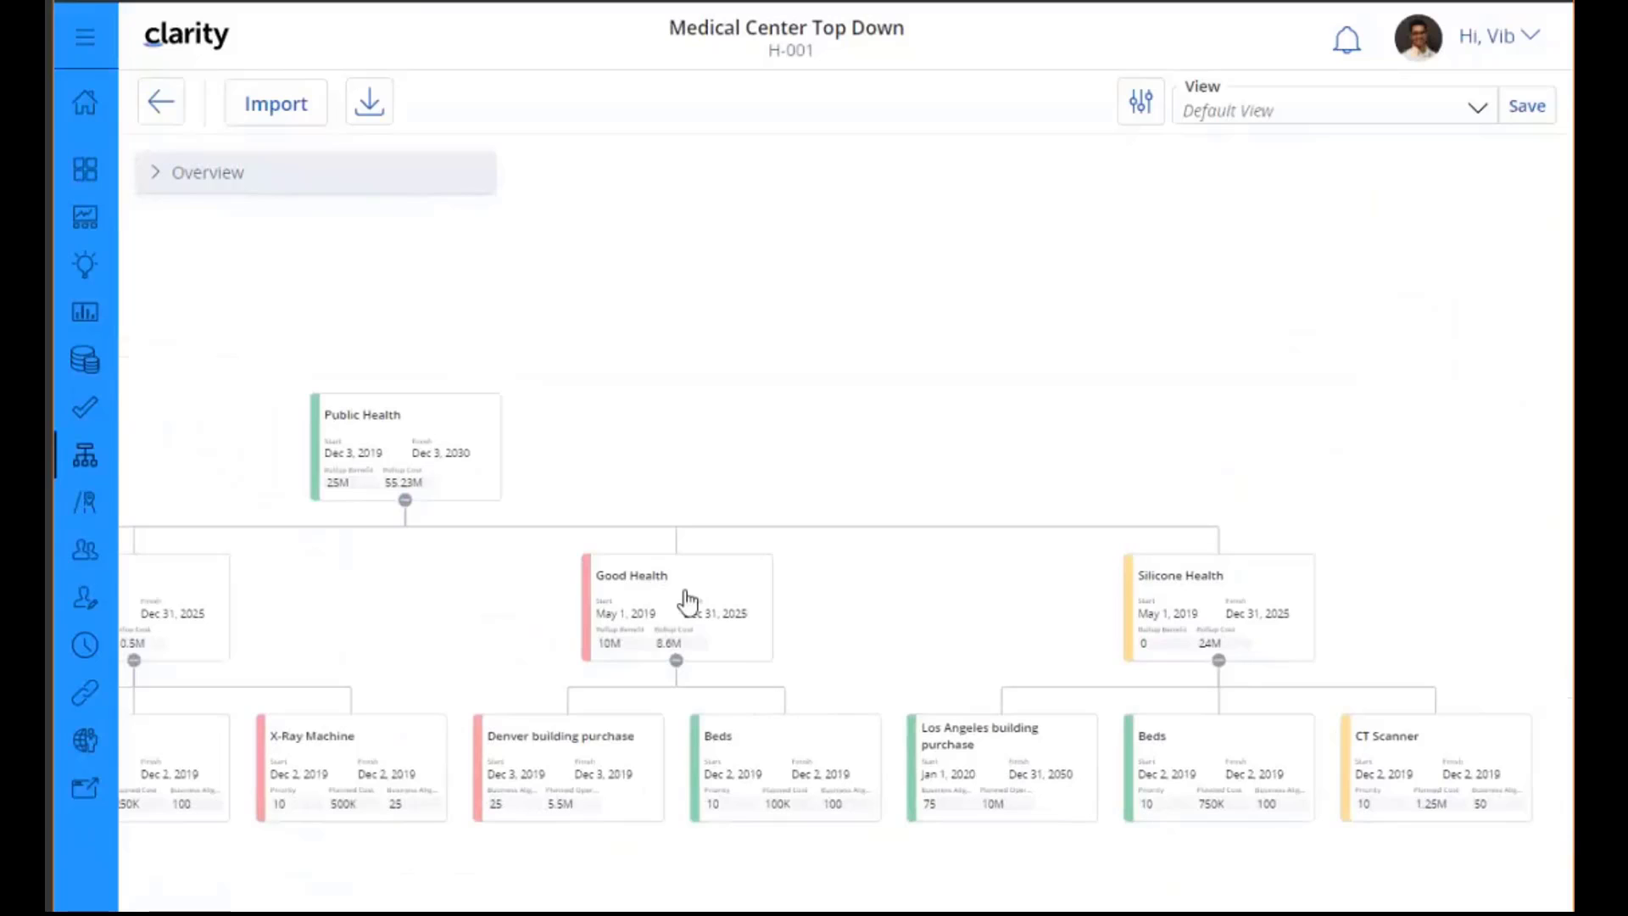
- Collapse the Good Health, Buona Salute and Silicone Health branches, and reopen them all with Expand All on the Aashram card
left_click_drag(717, 614, 848, 614)
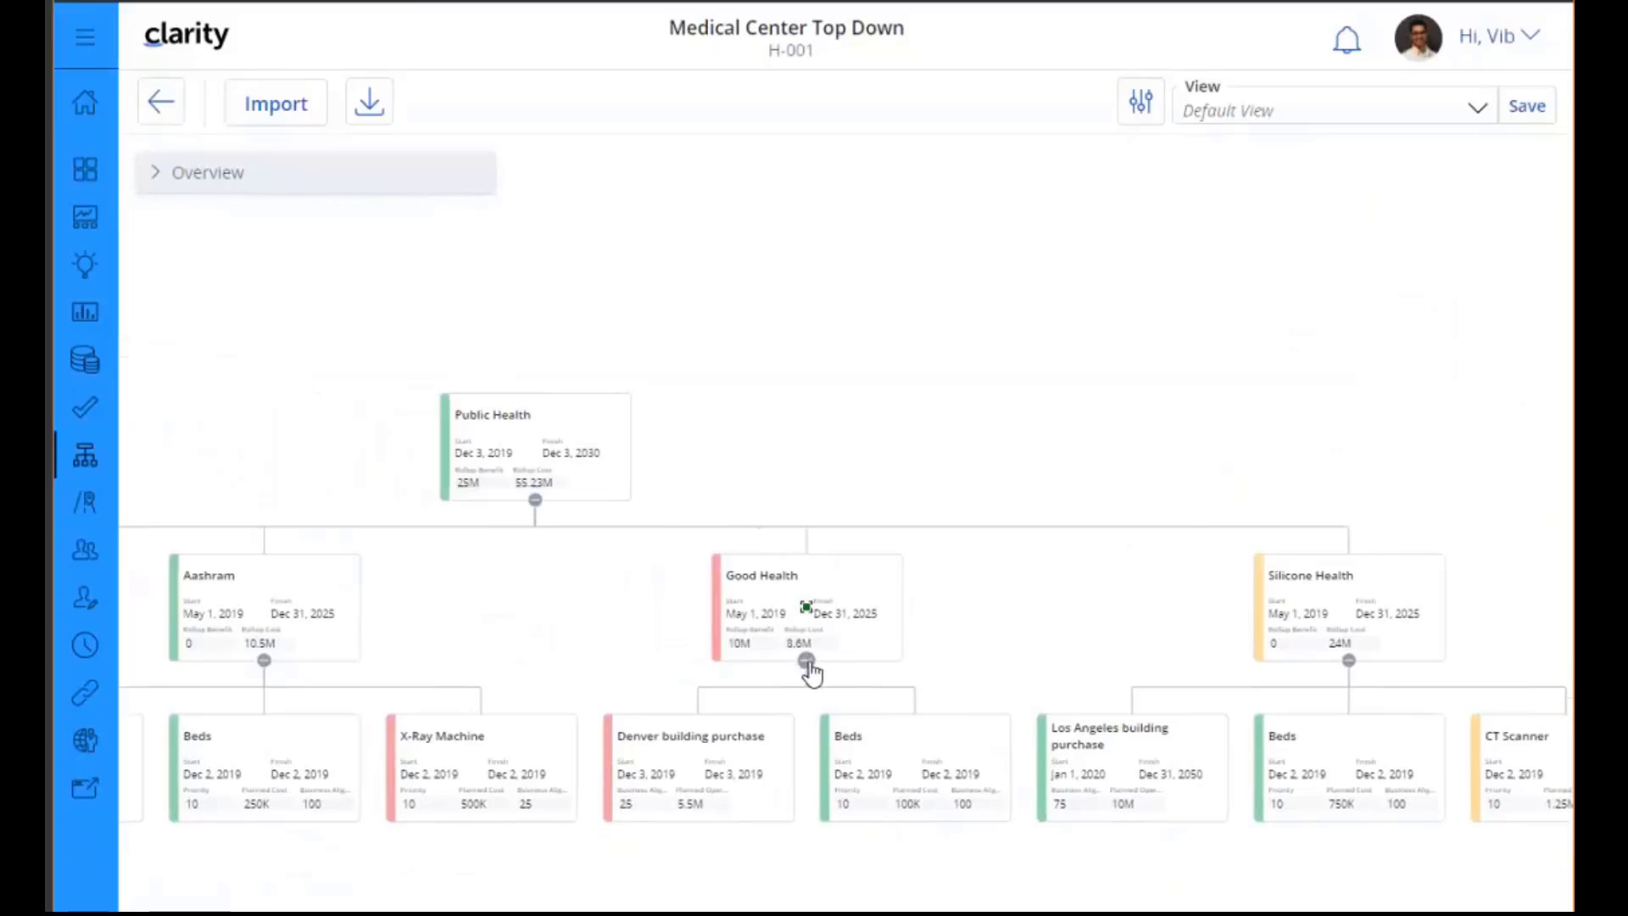
left_click(806, 662)
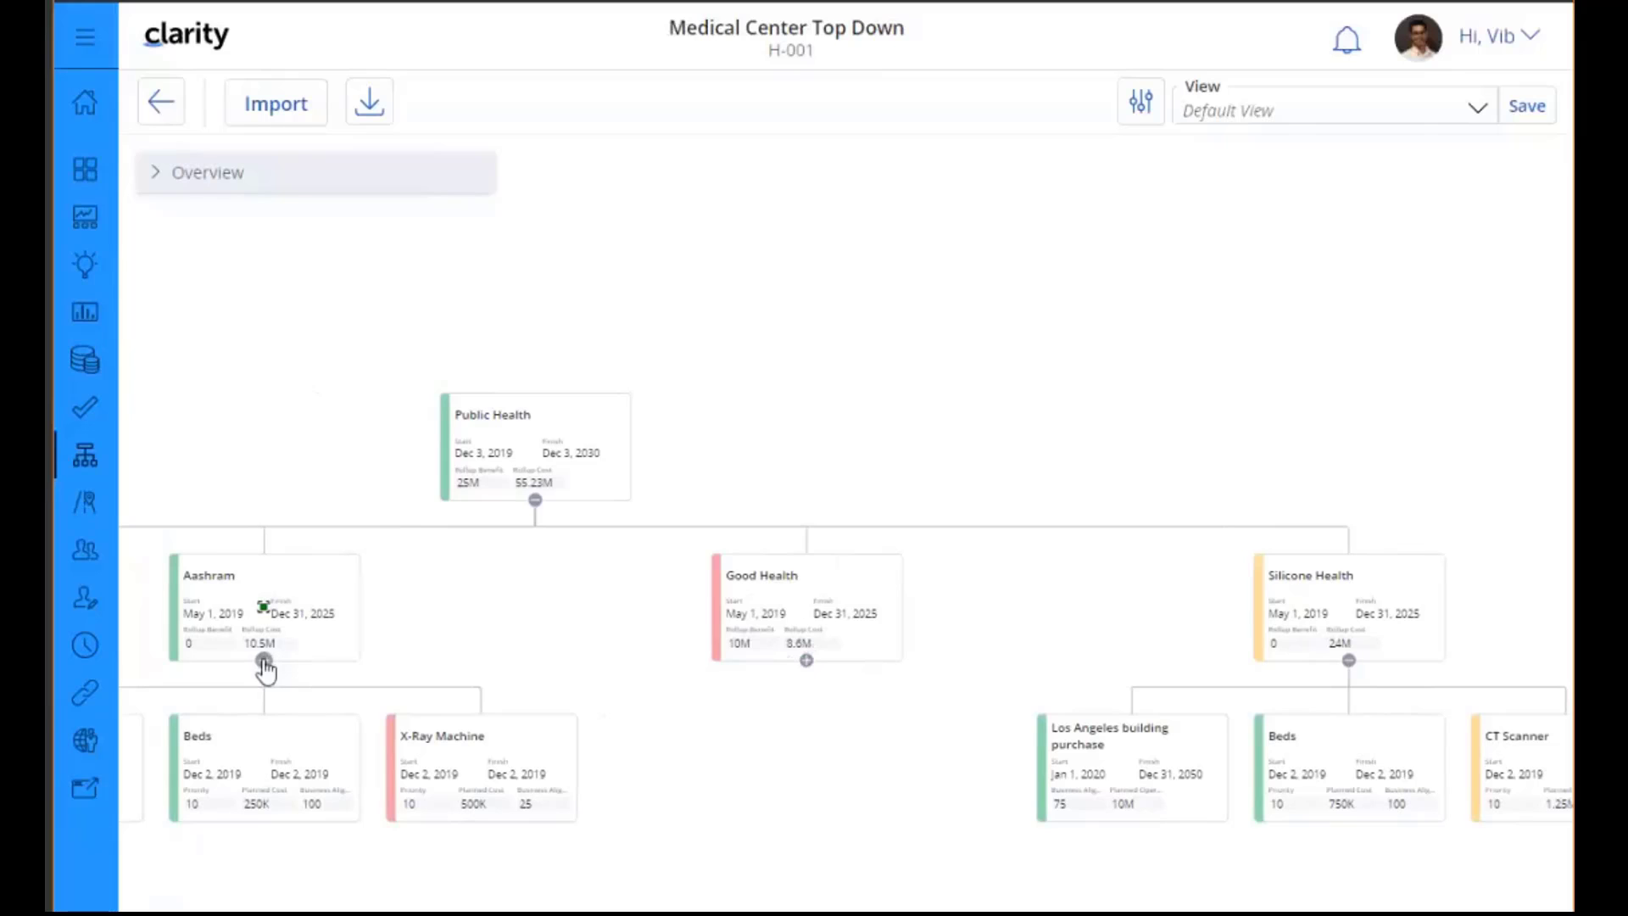
left_click_drag(266, 670, 685, 670)
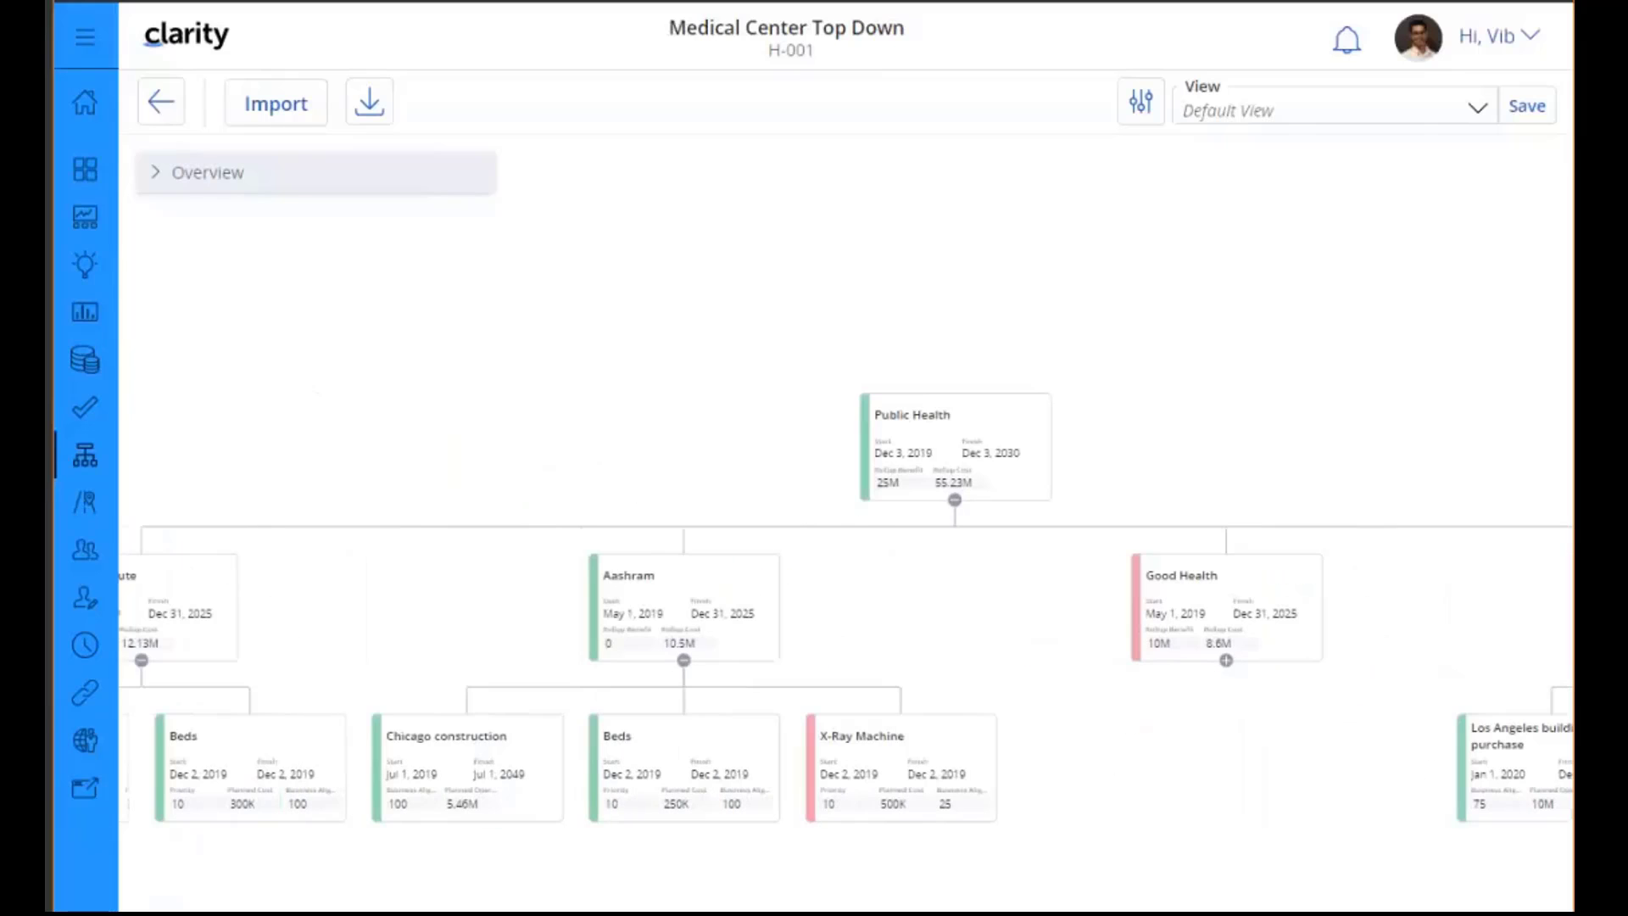
left_click(683, 660)
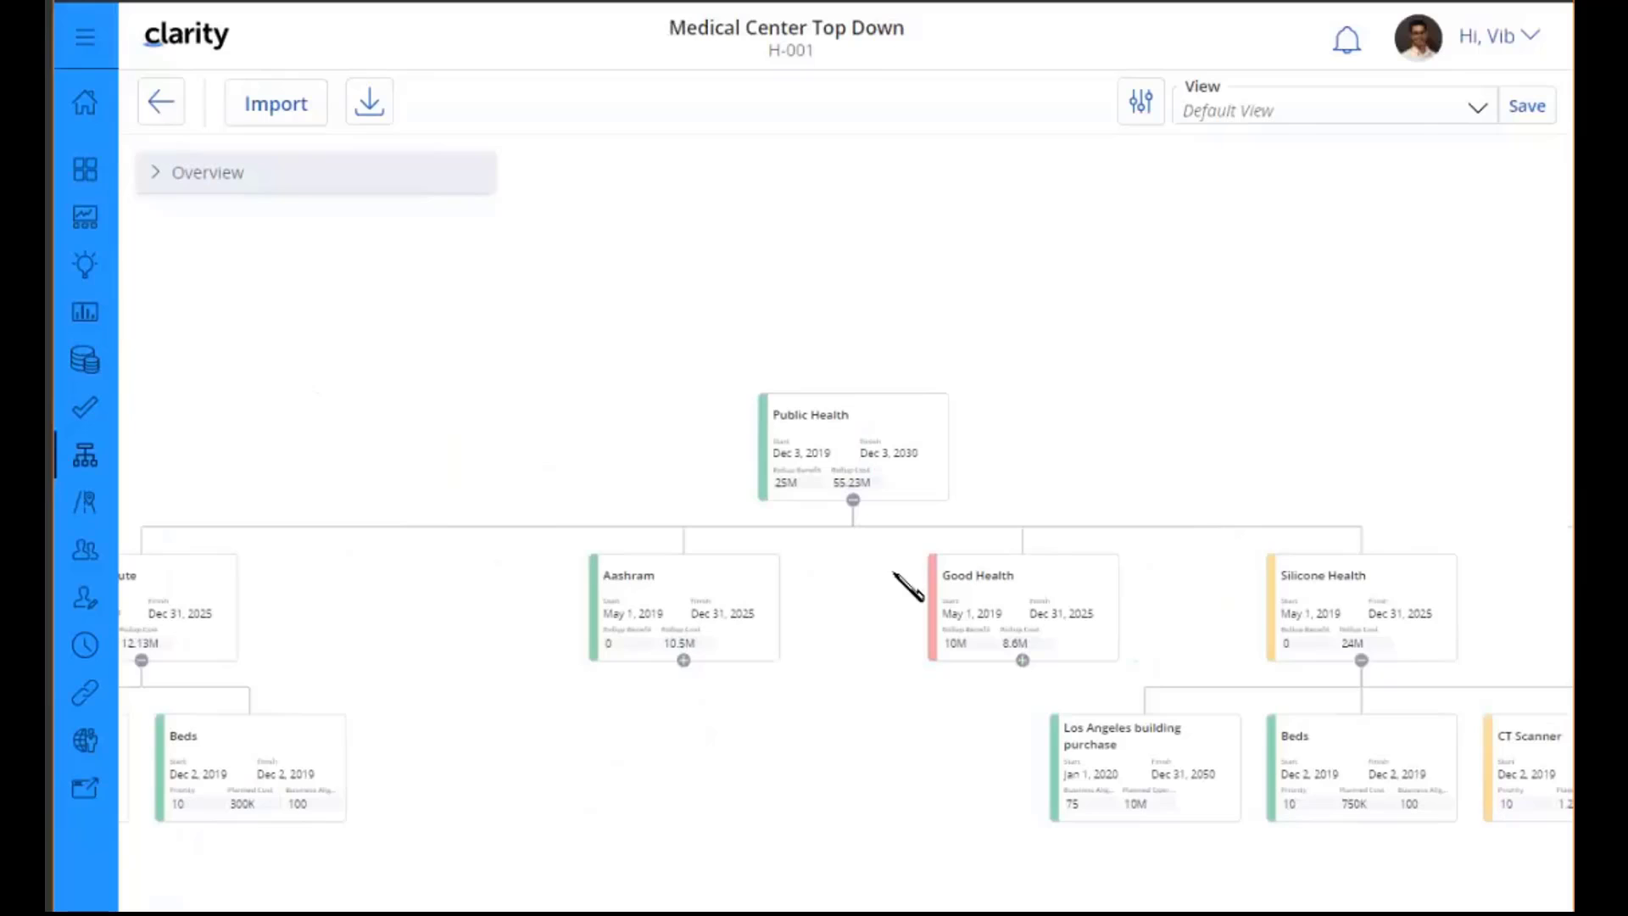
left_click(684, 661)
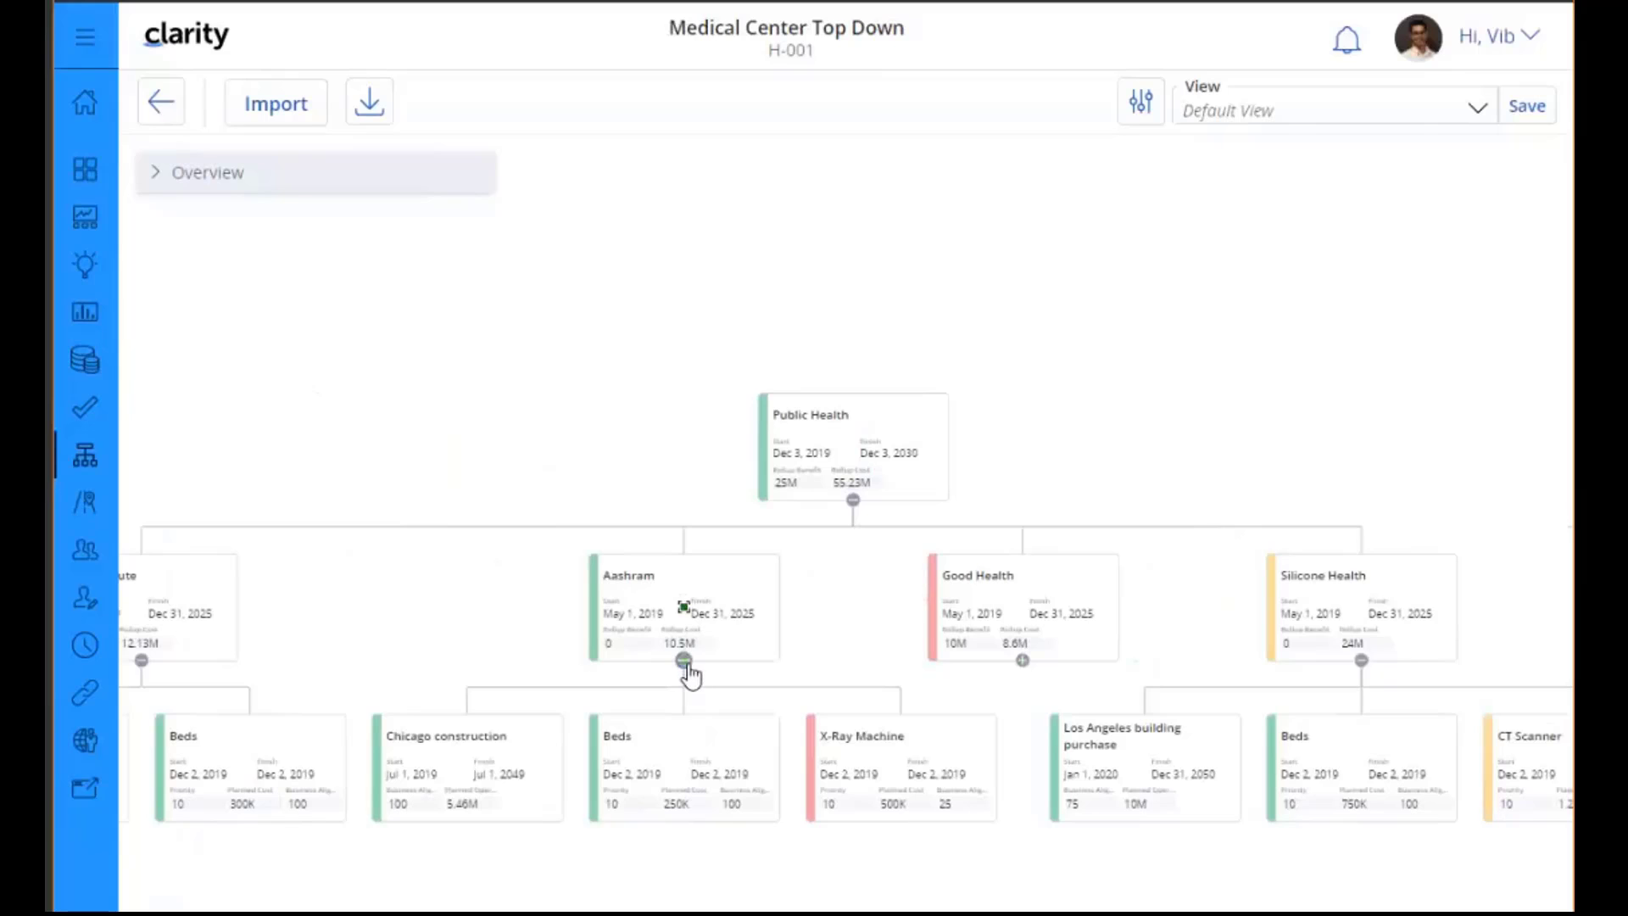
left_click(140, 661)
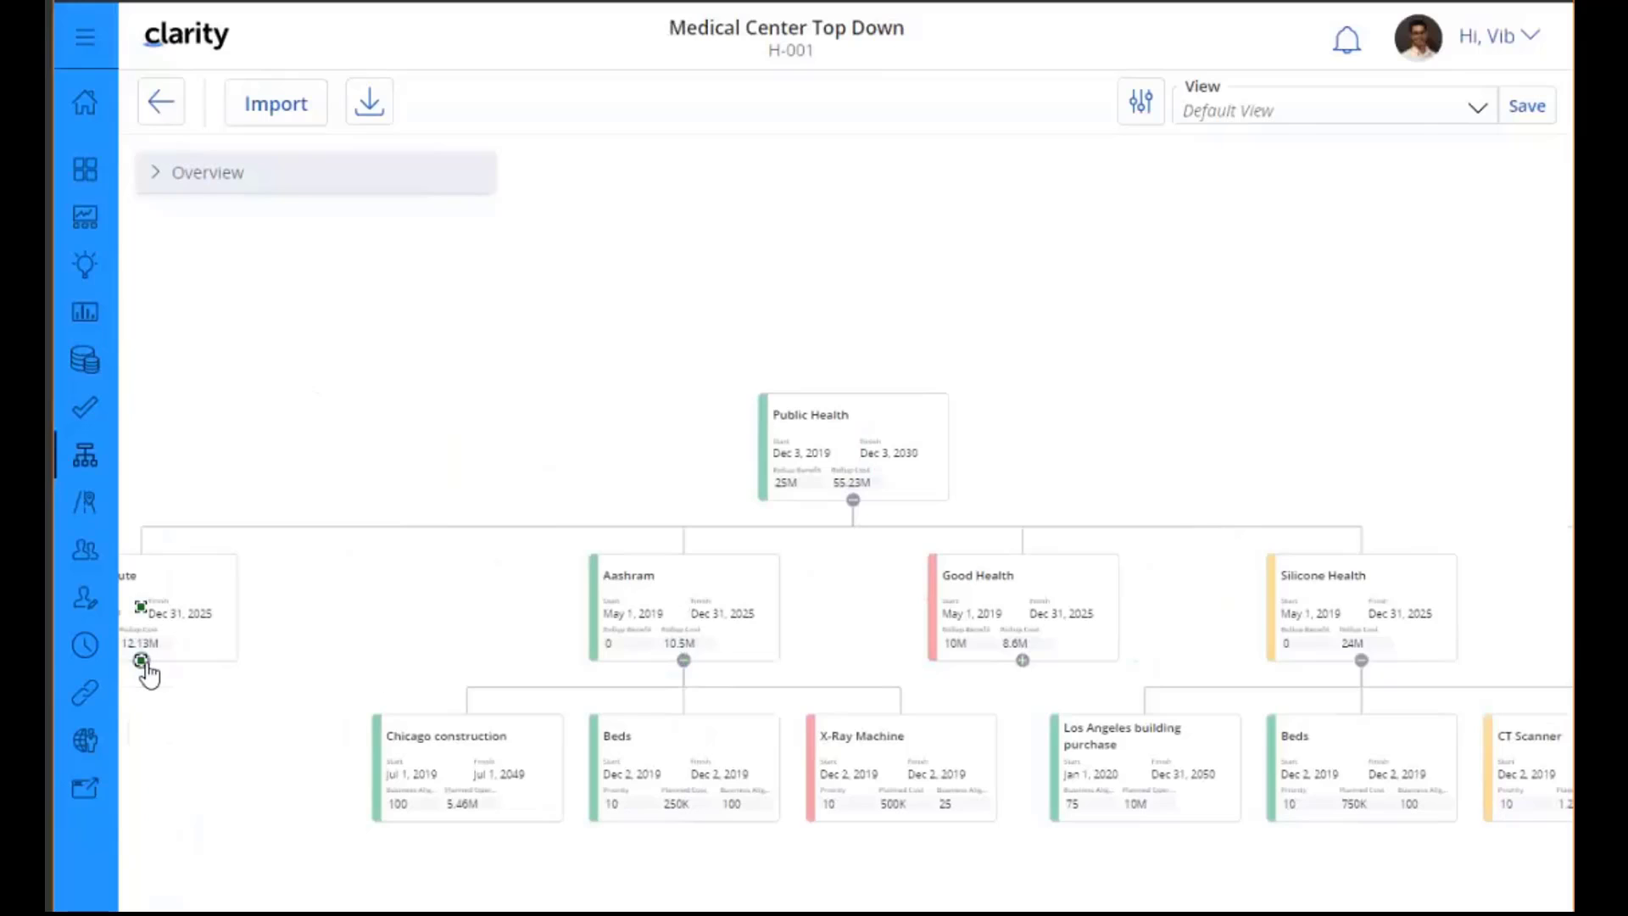
left_click(1362, 661)
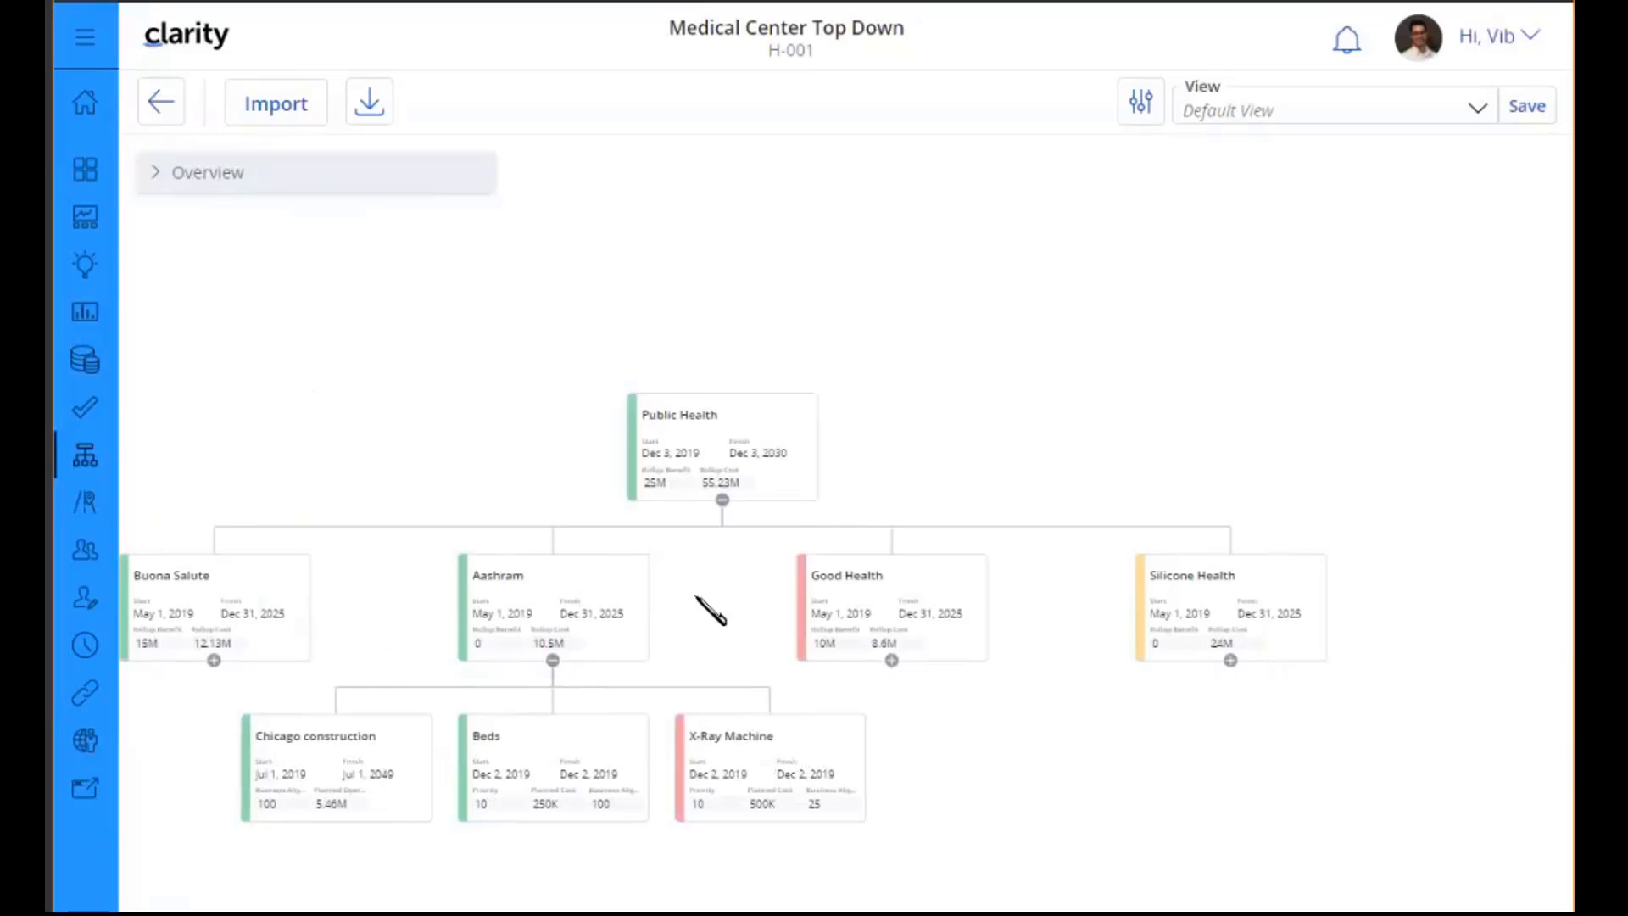
right_click(584, 586)
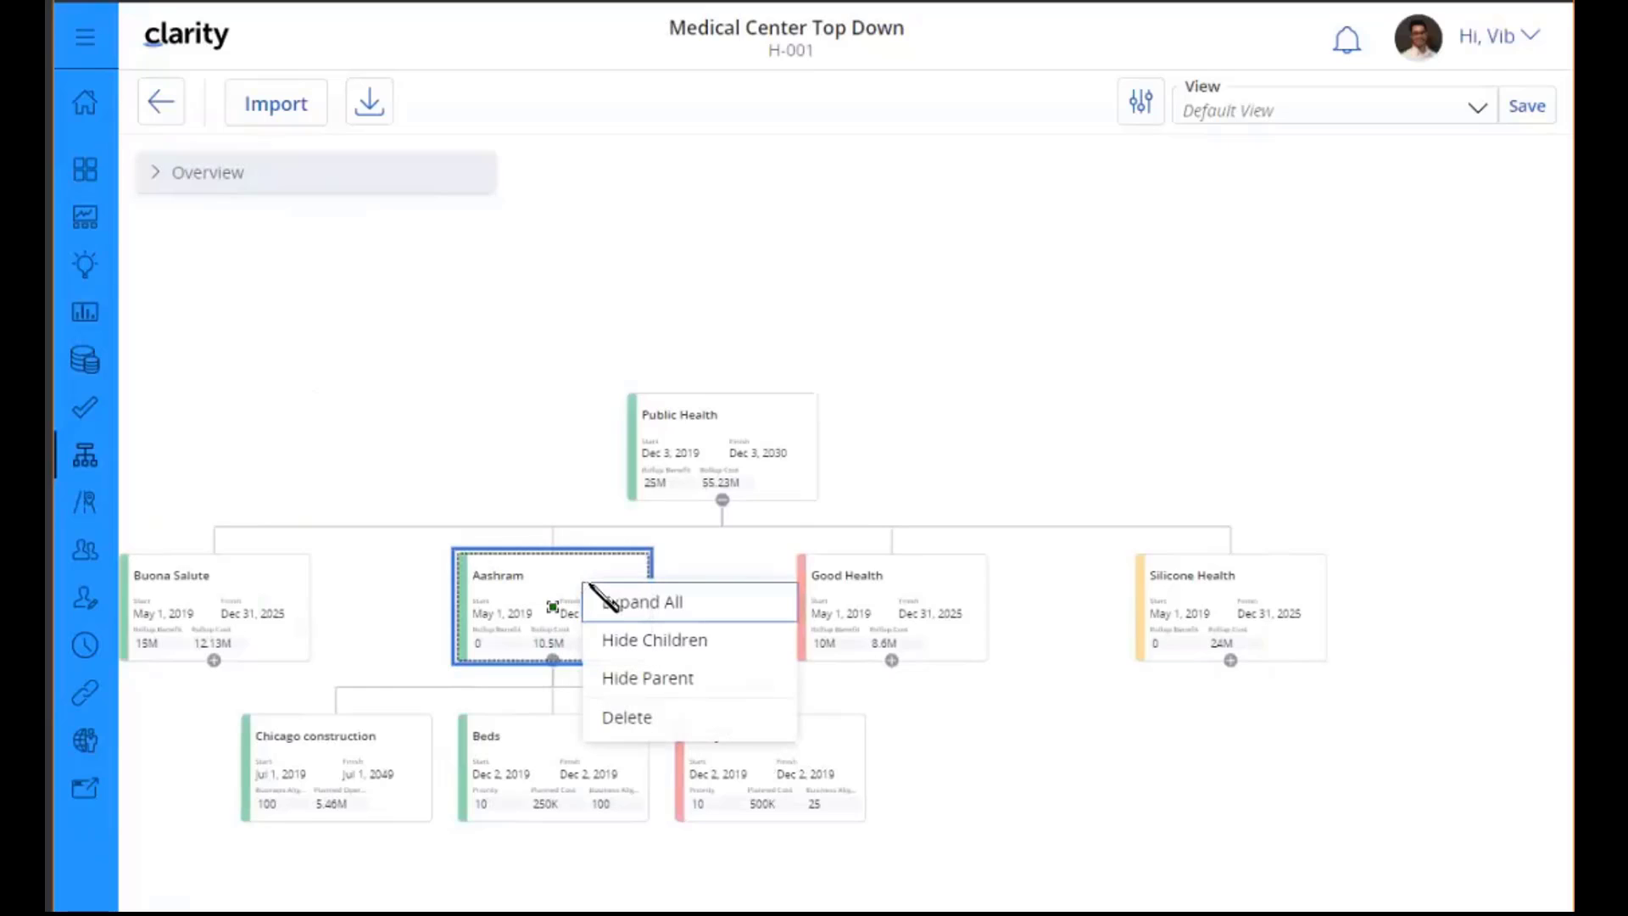
left_click(710, 612)
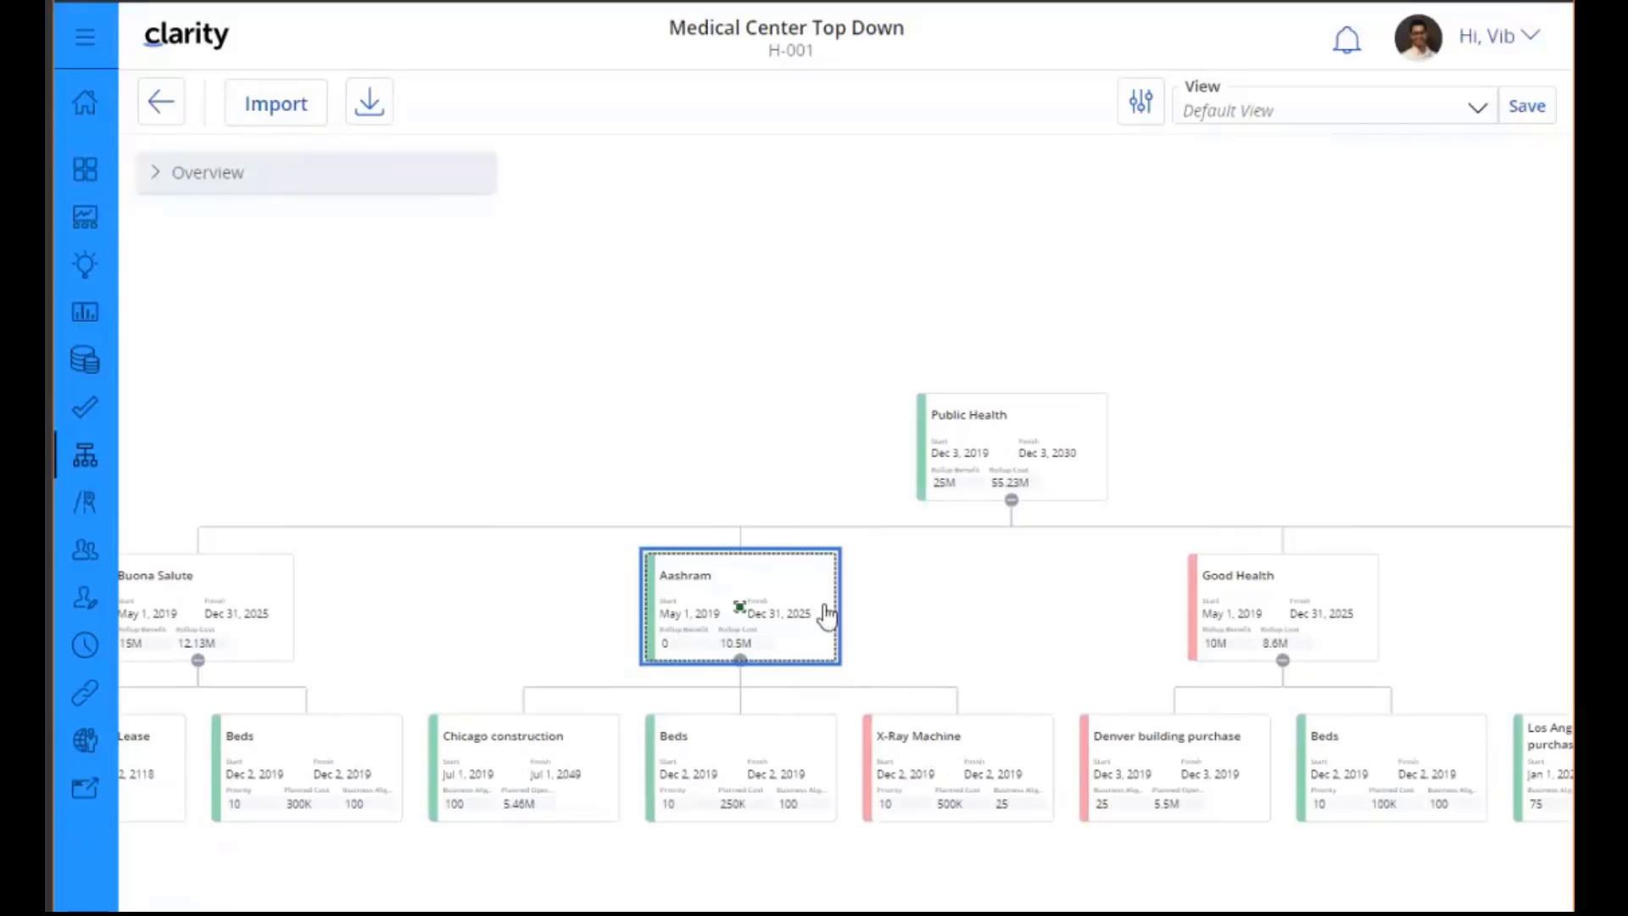
- Hide the children of the Aashram card and bring them back with Expand All
right_click(773, 580)
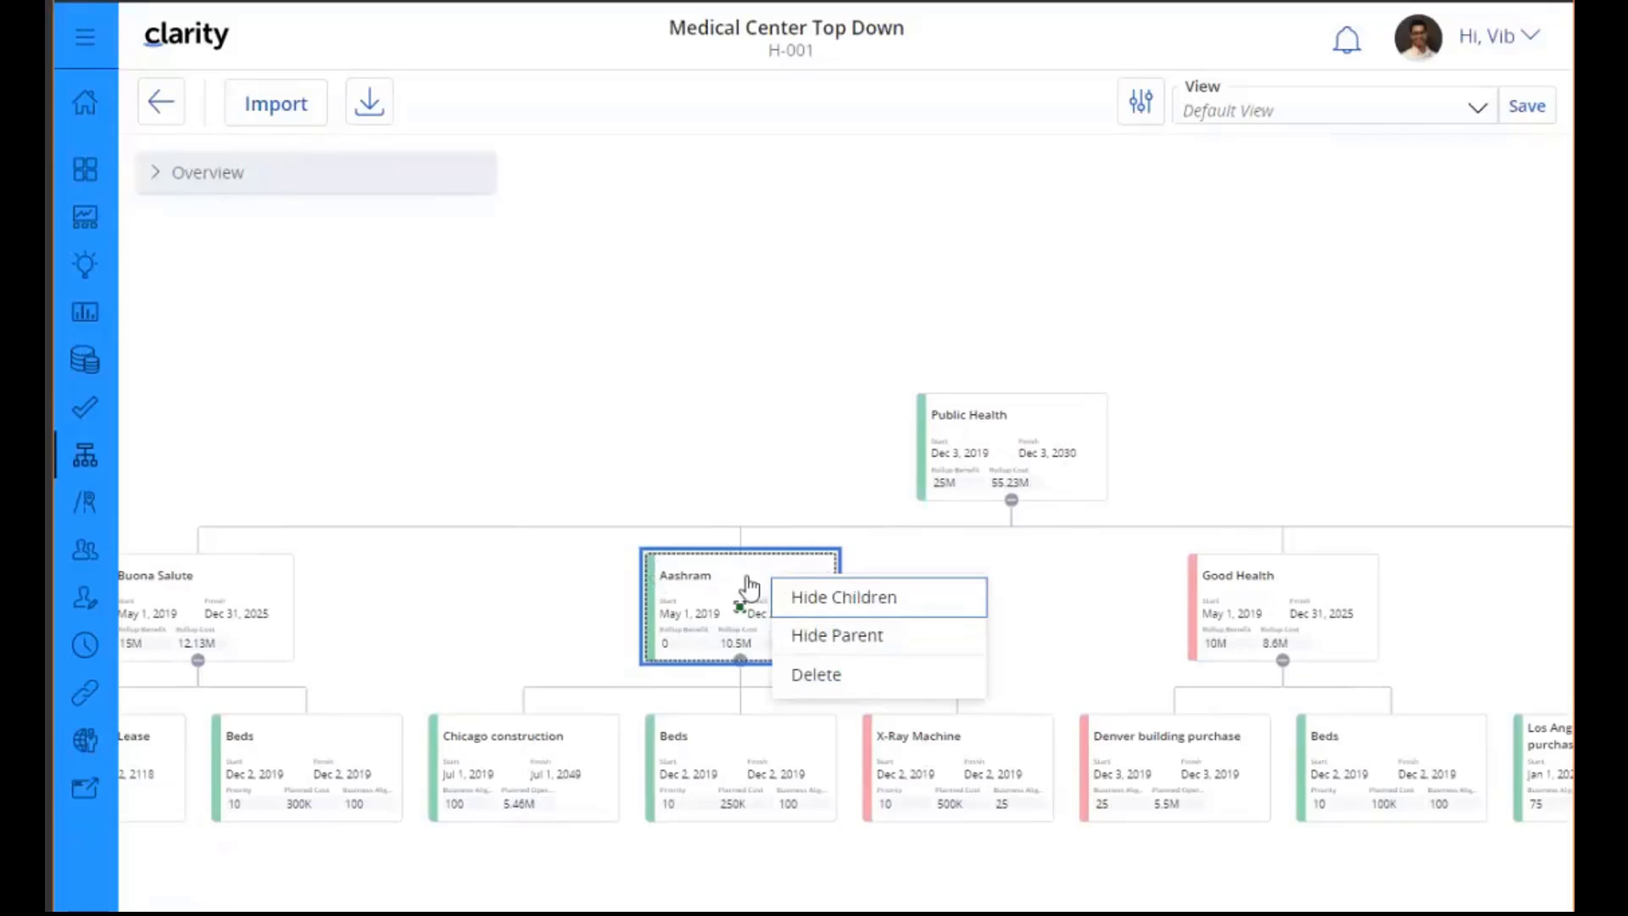
left_click(847, 602)
right_click(773, 591)
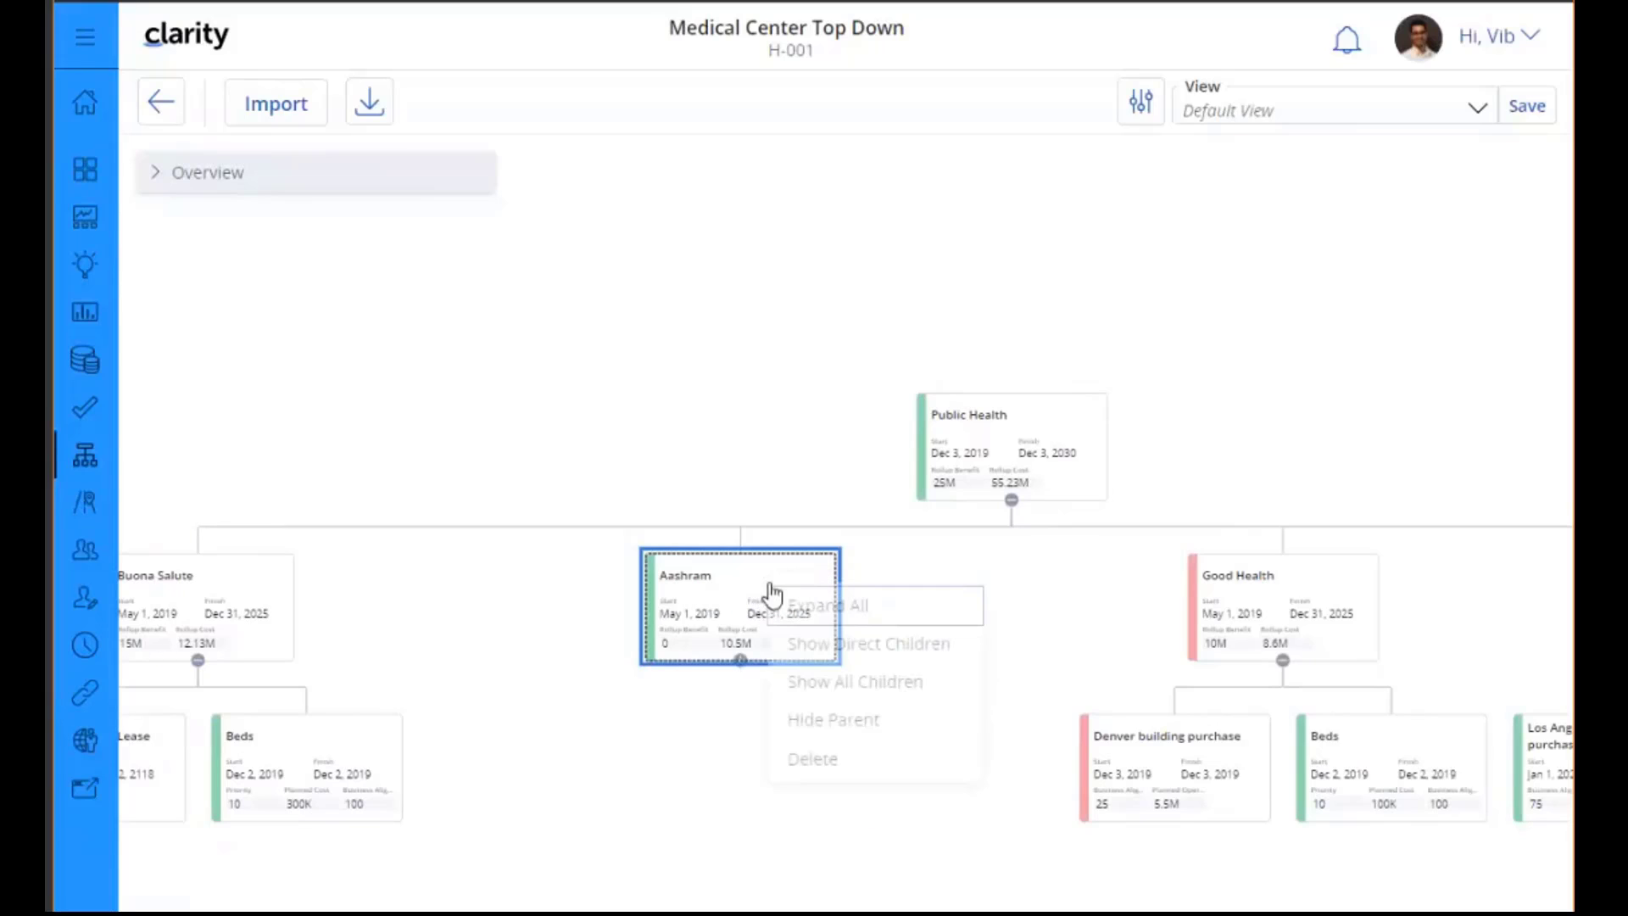
left_click(843, 609)
- Hide the parent of the Aashram card to isolate its branch
right_click(791, 580)
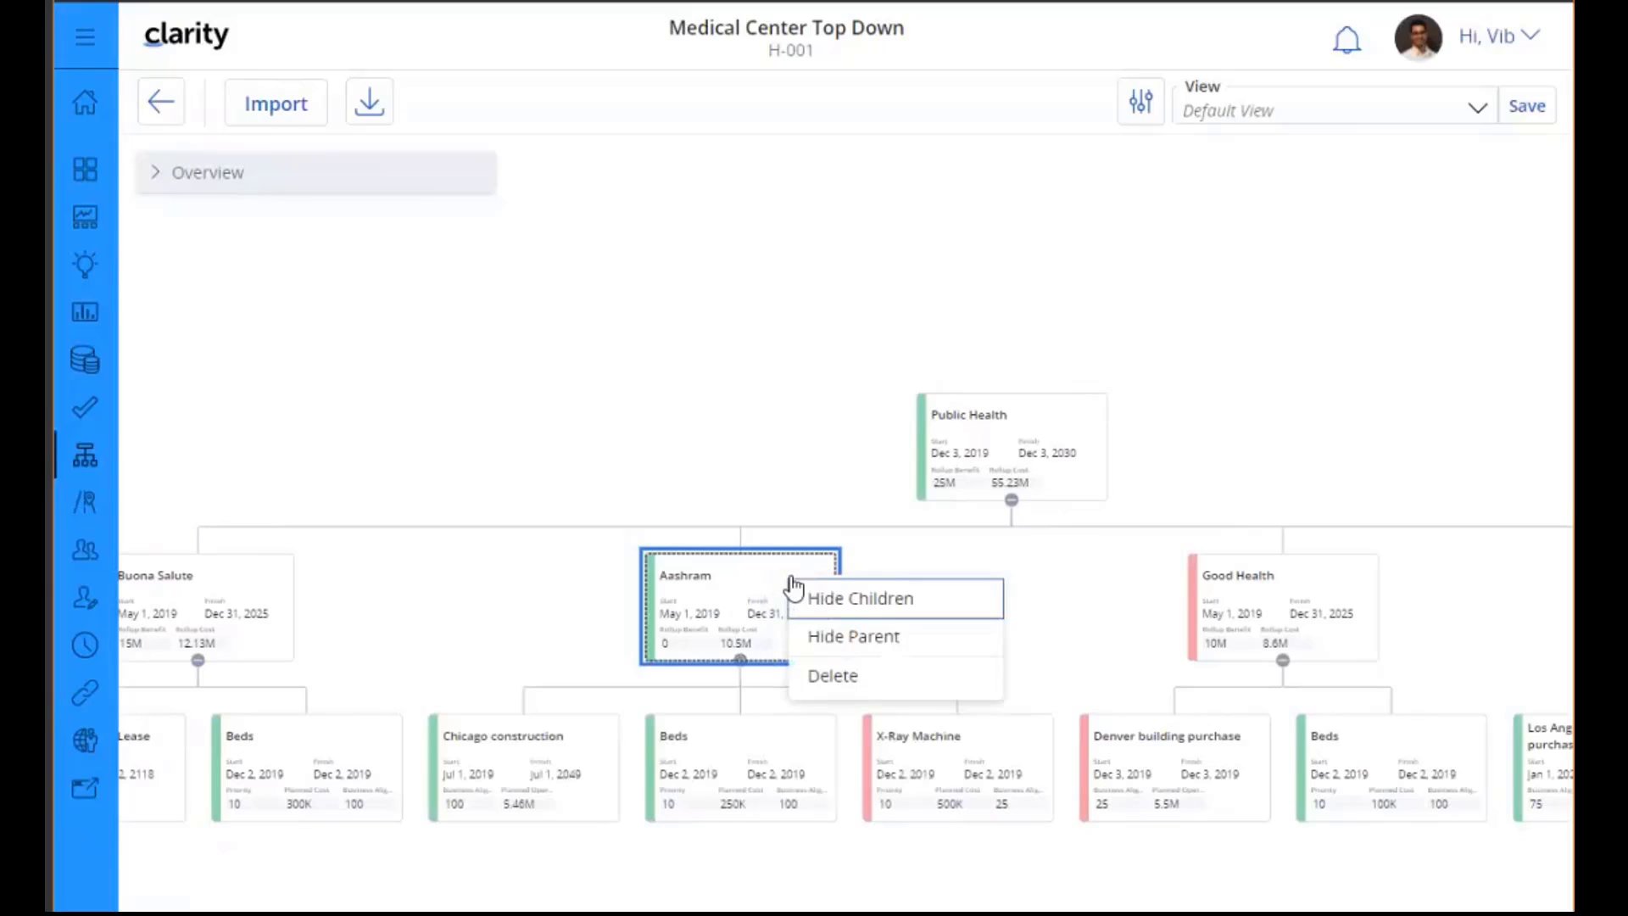
left_click(851, 643)
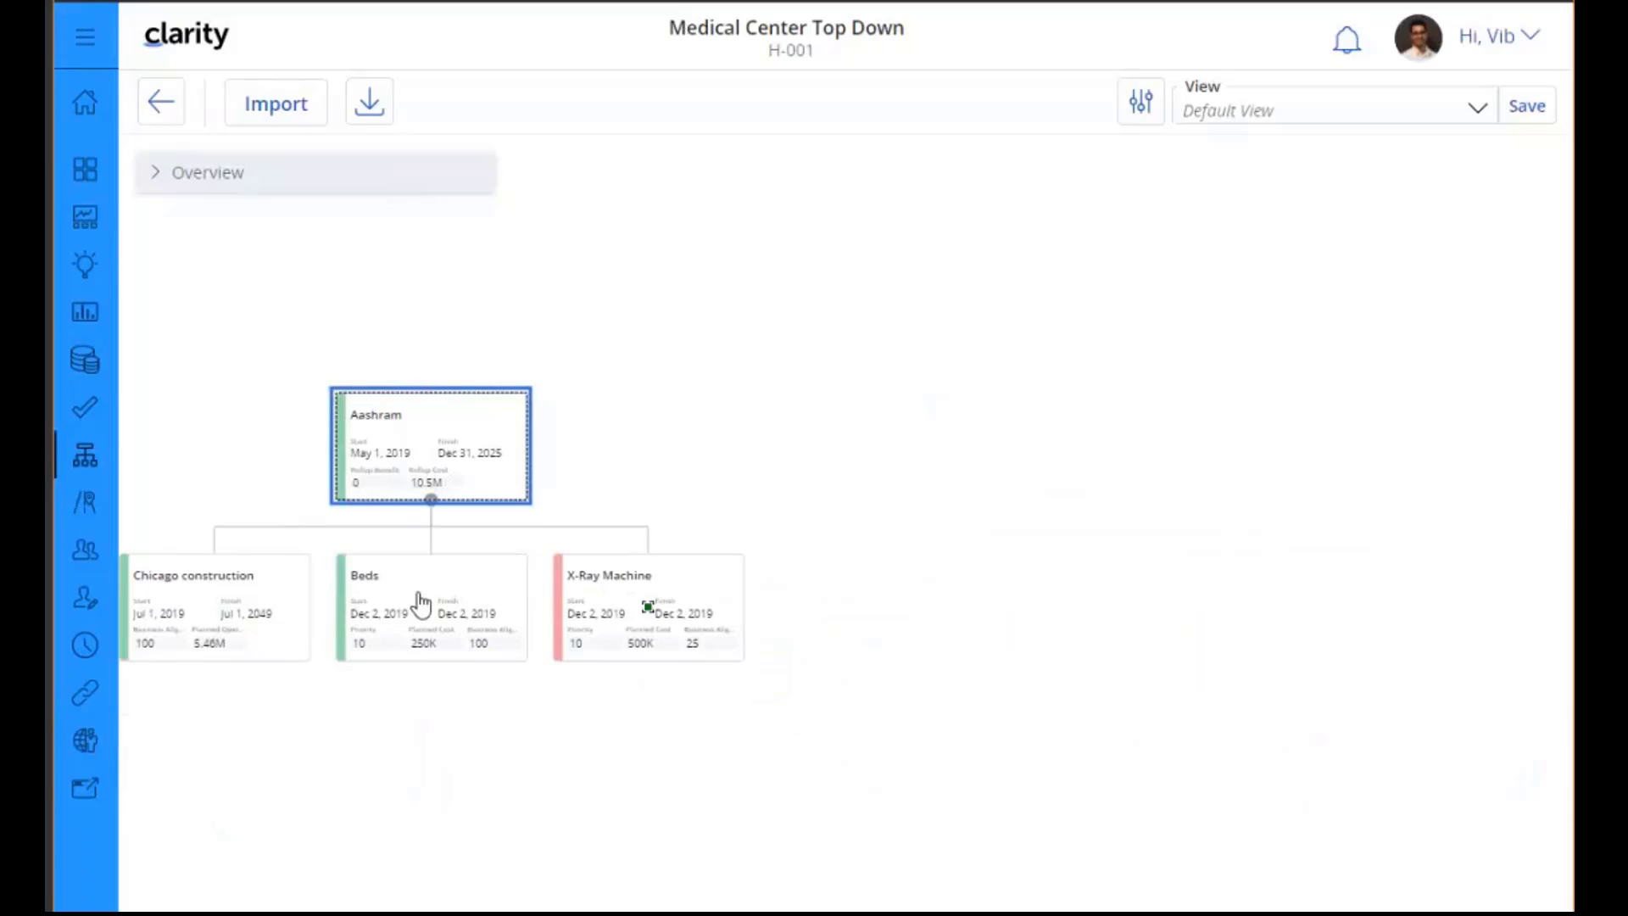
scroll(481, 604, "up", 3)
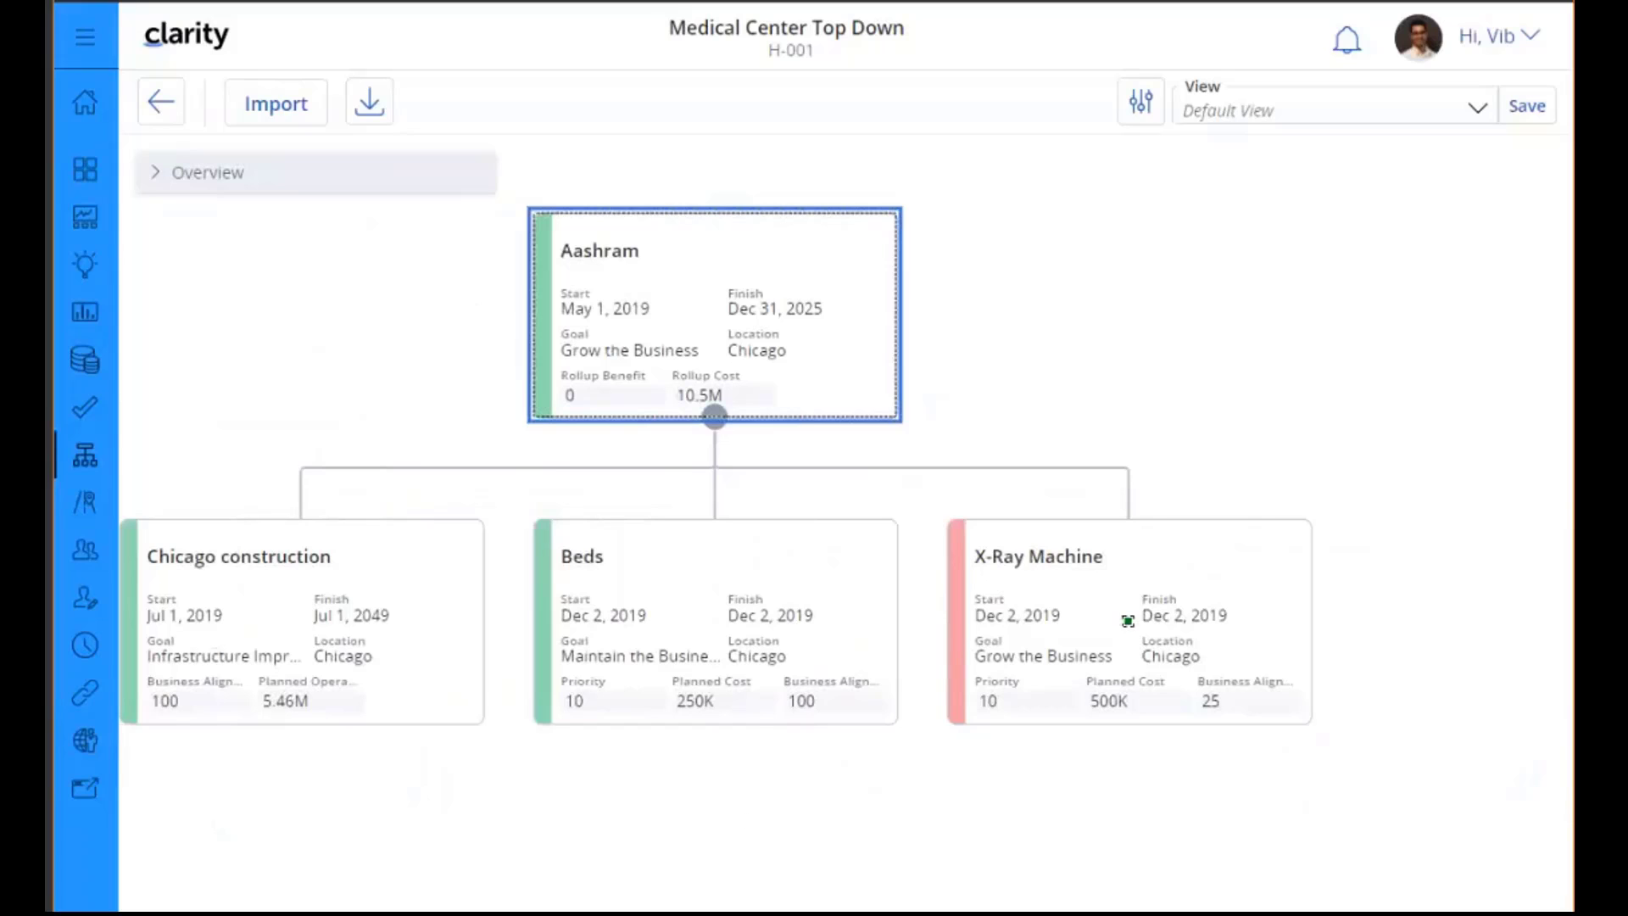
- Show the Aashram card's parent again and use Expand All to restore the full Public Health hierarchy
right_click(660, 276)
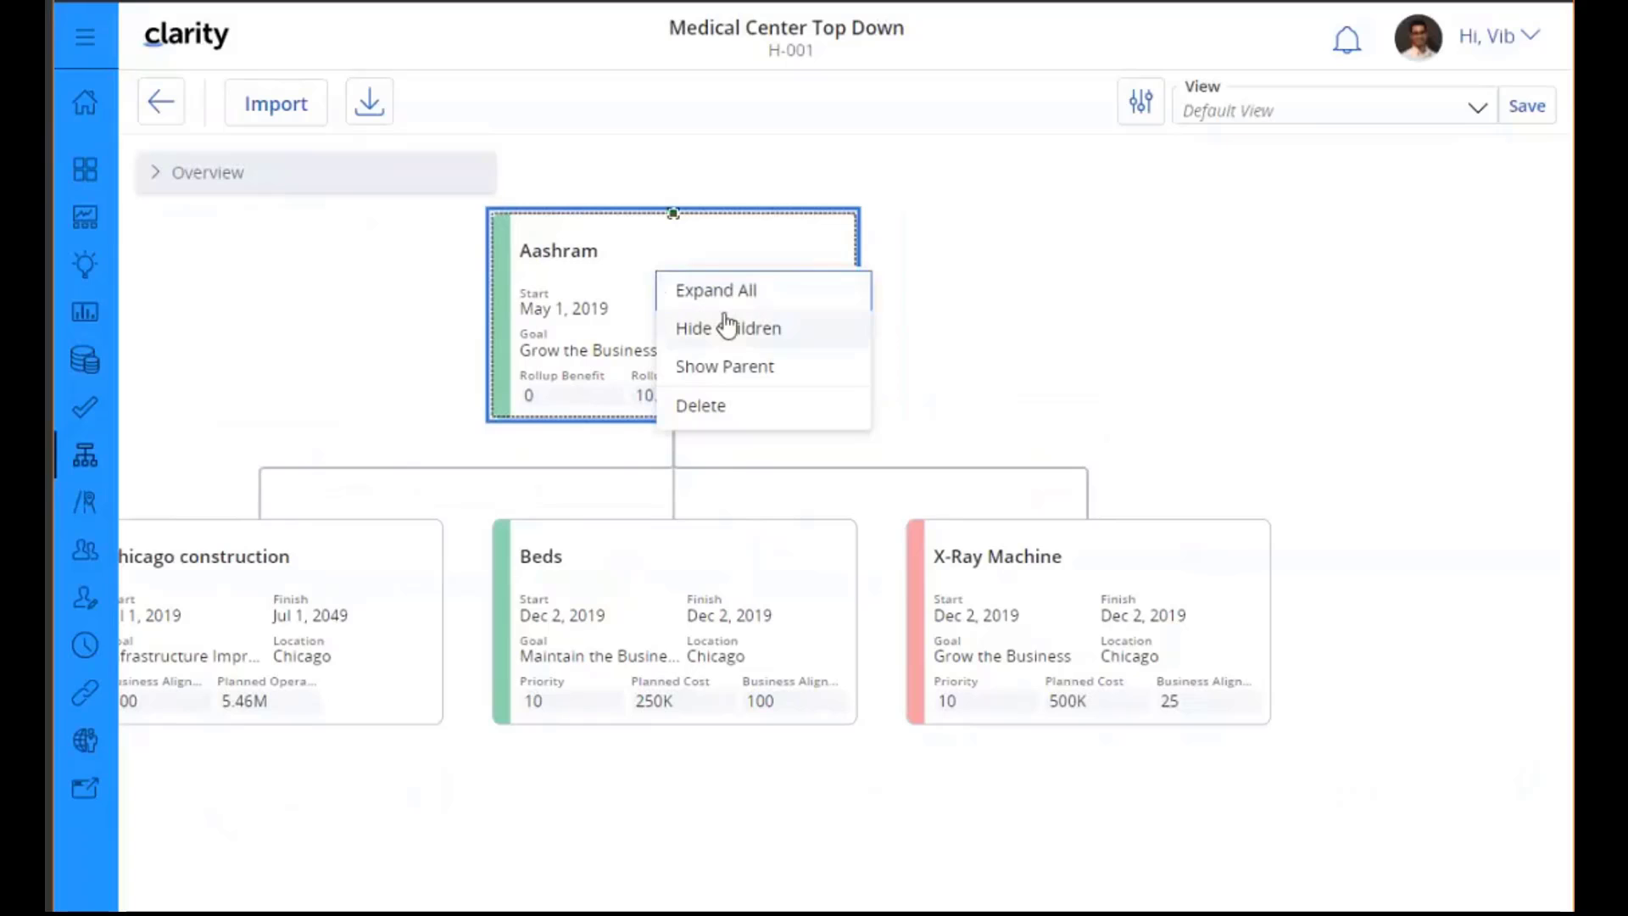
left_click(756, 385)
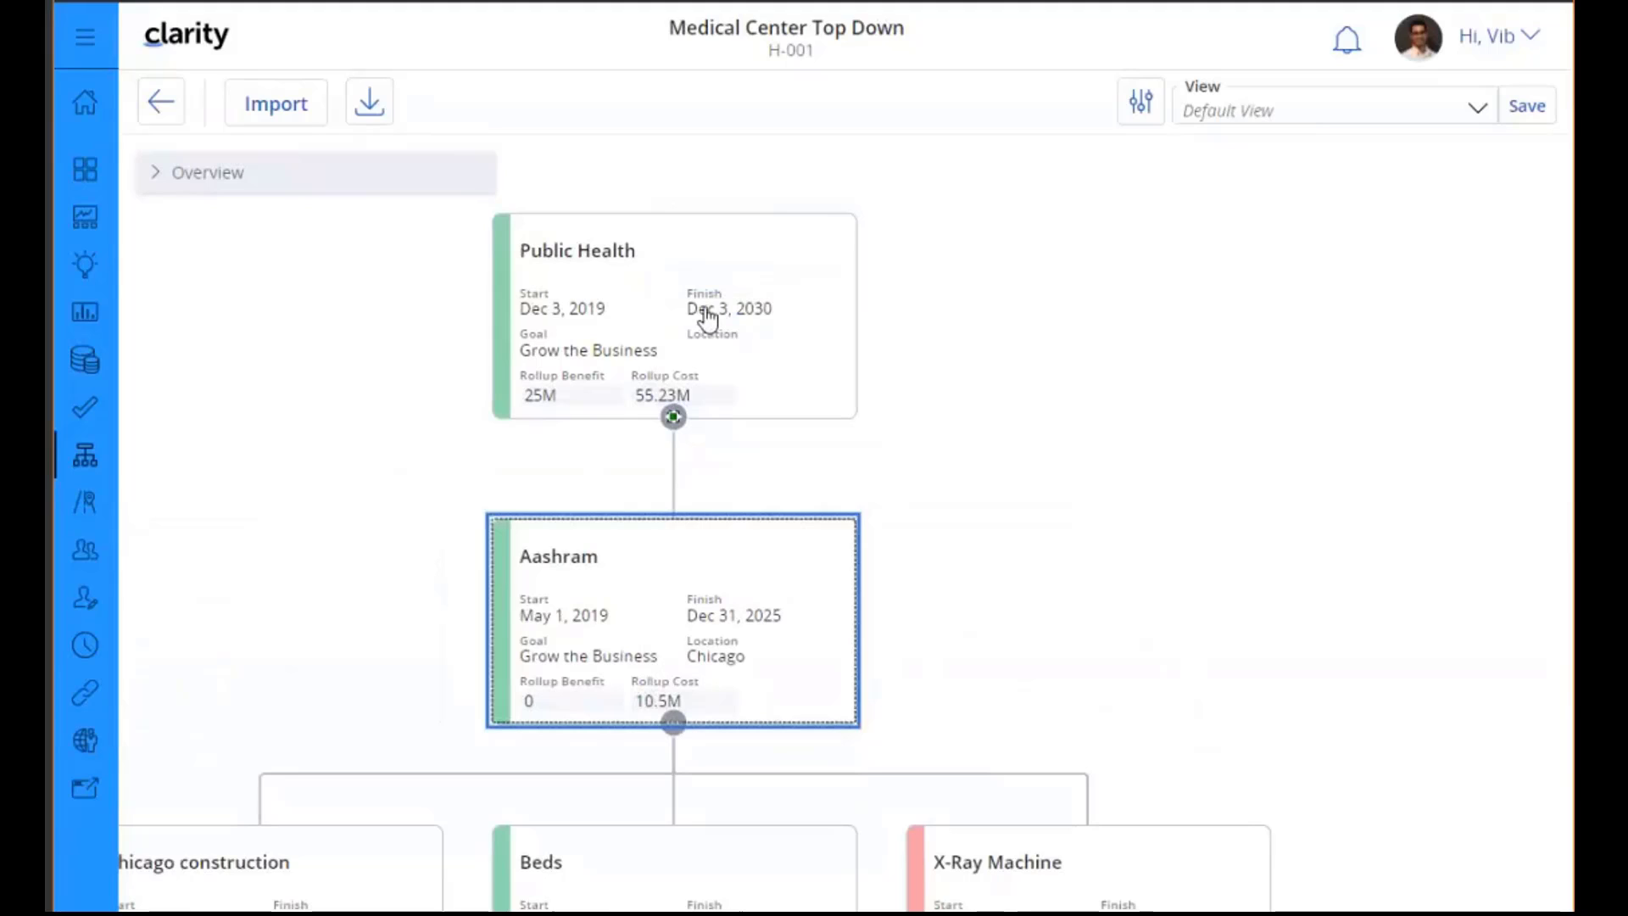
right_click(722, 585)
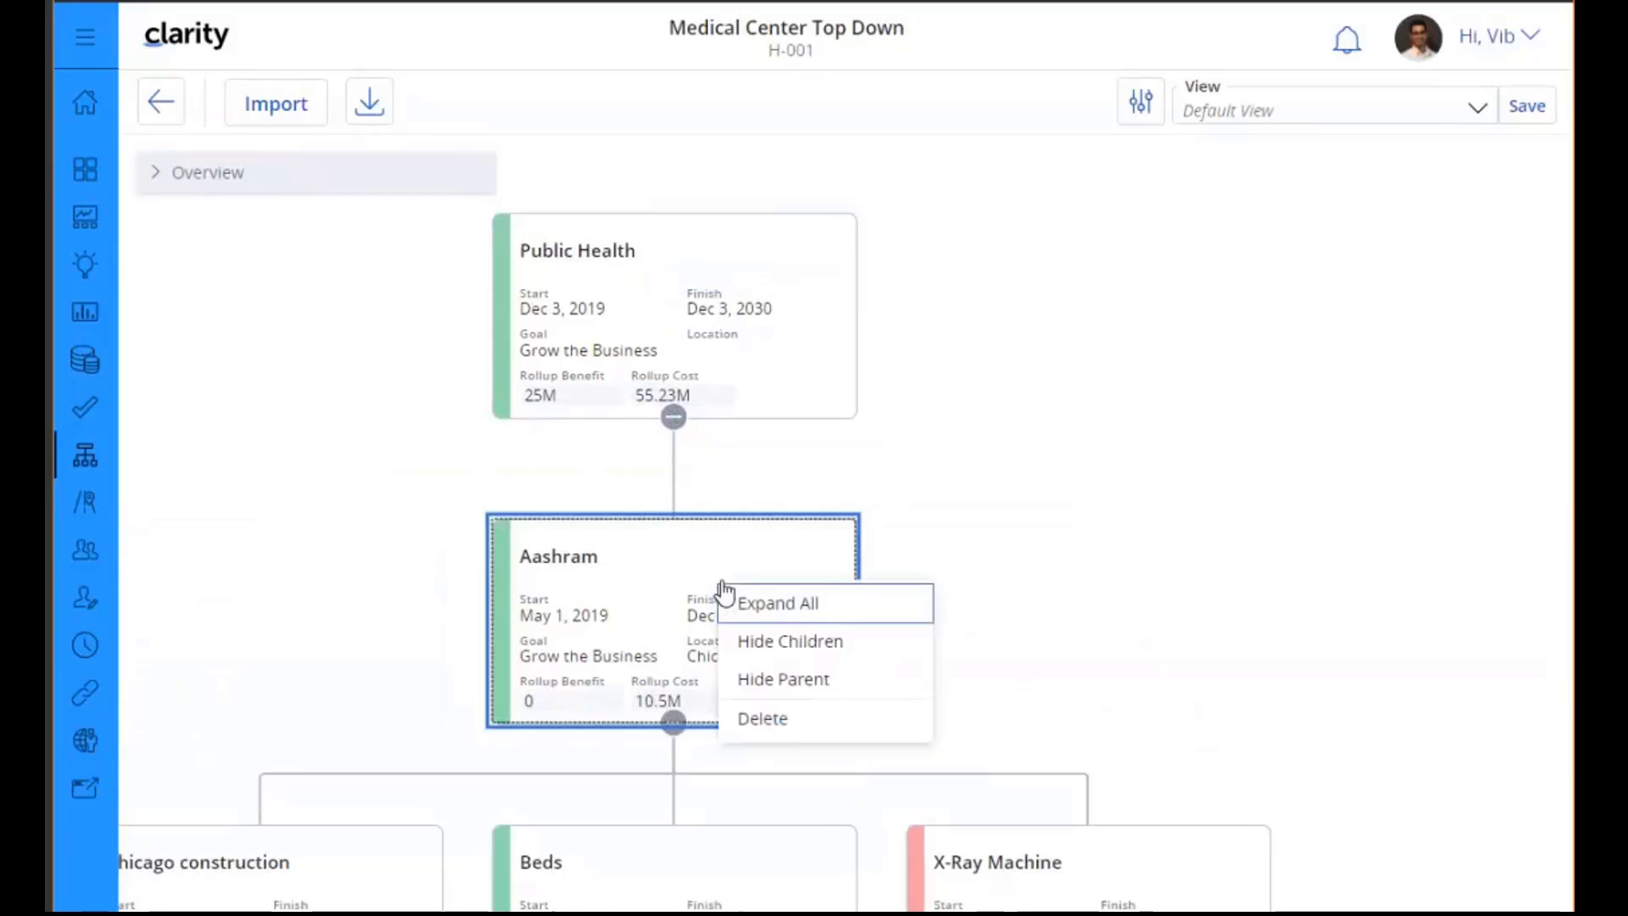
left_click(800, 604)
scroll(832, 624, "down", 5)
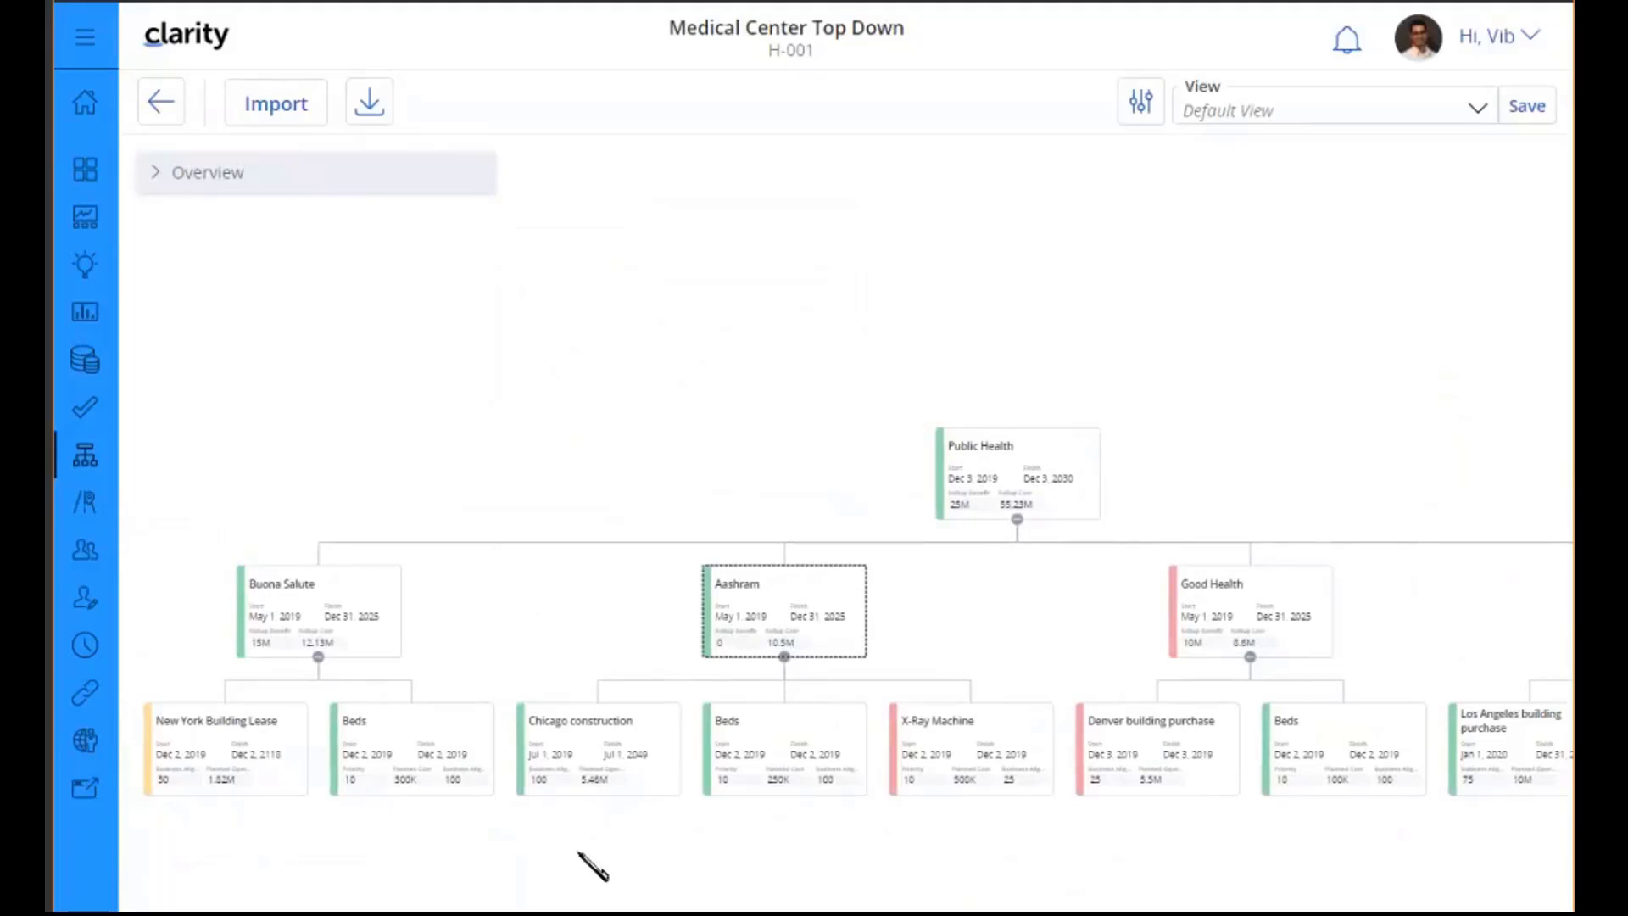
- Open the list for importing Project items into the hierarchy and review its available views and columns
left_click(272, 118)
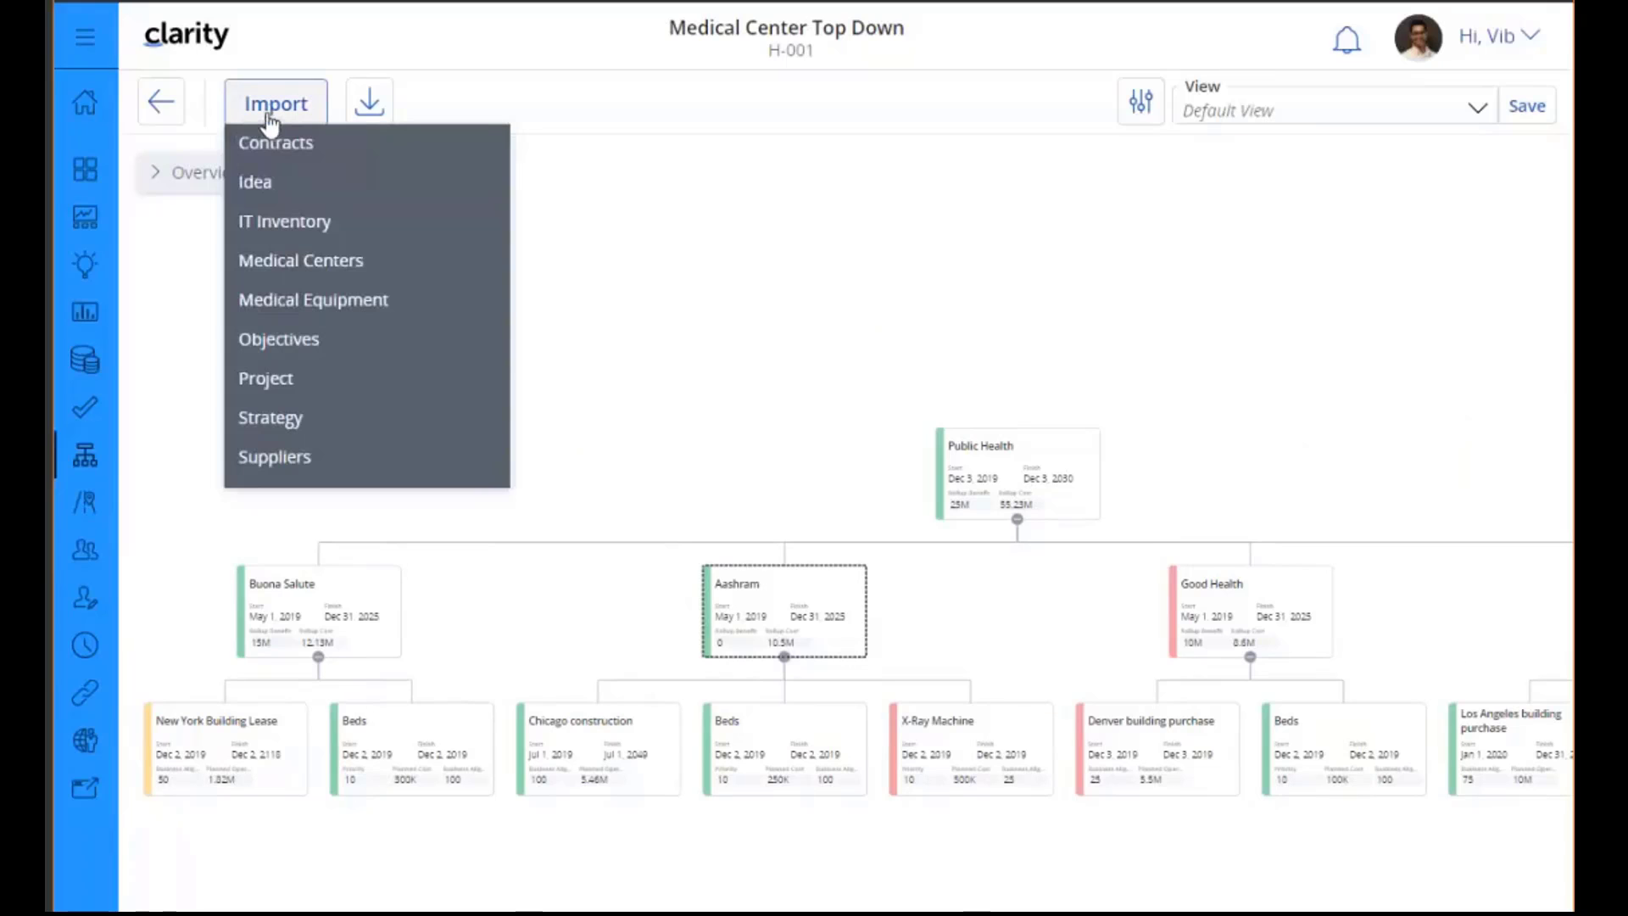
left_click(354, 393)
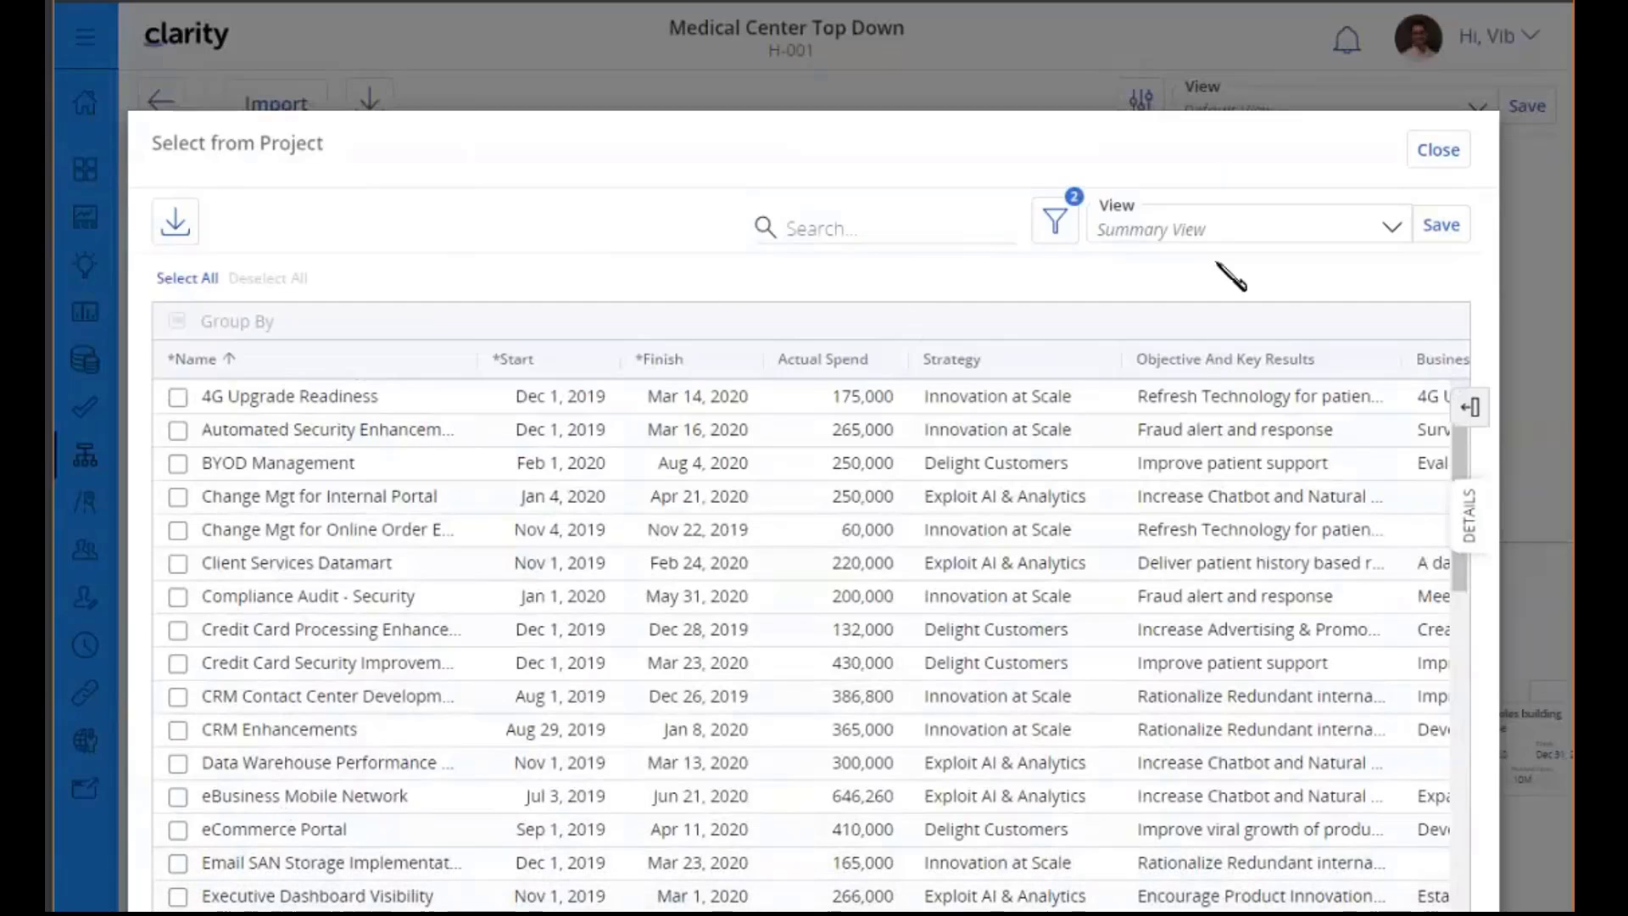
left_click(1391, 229)
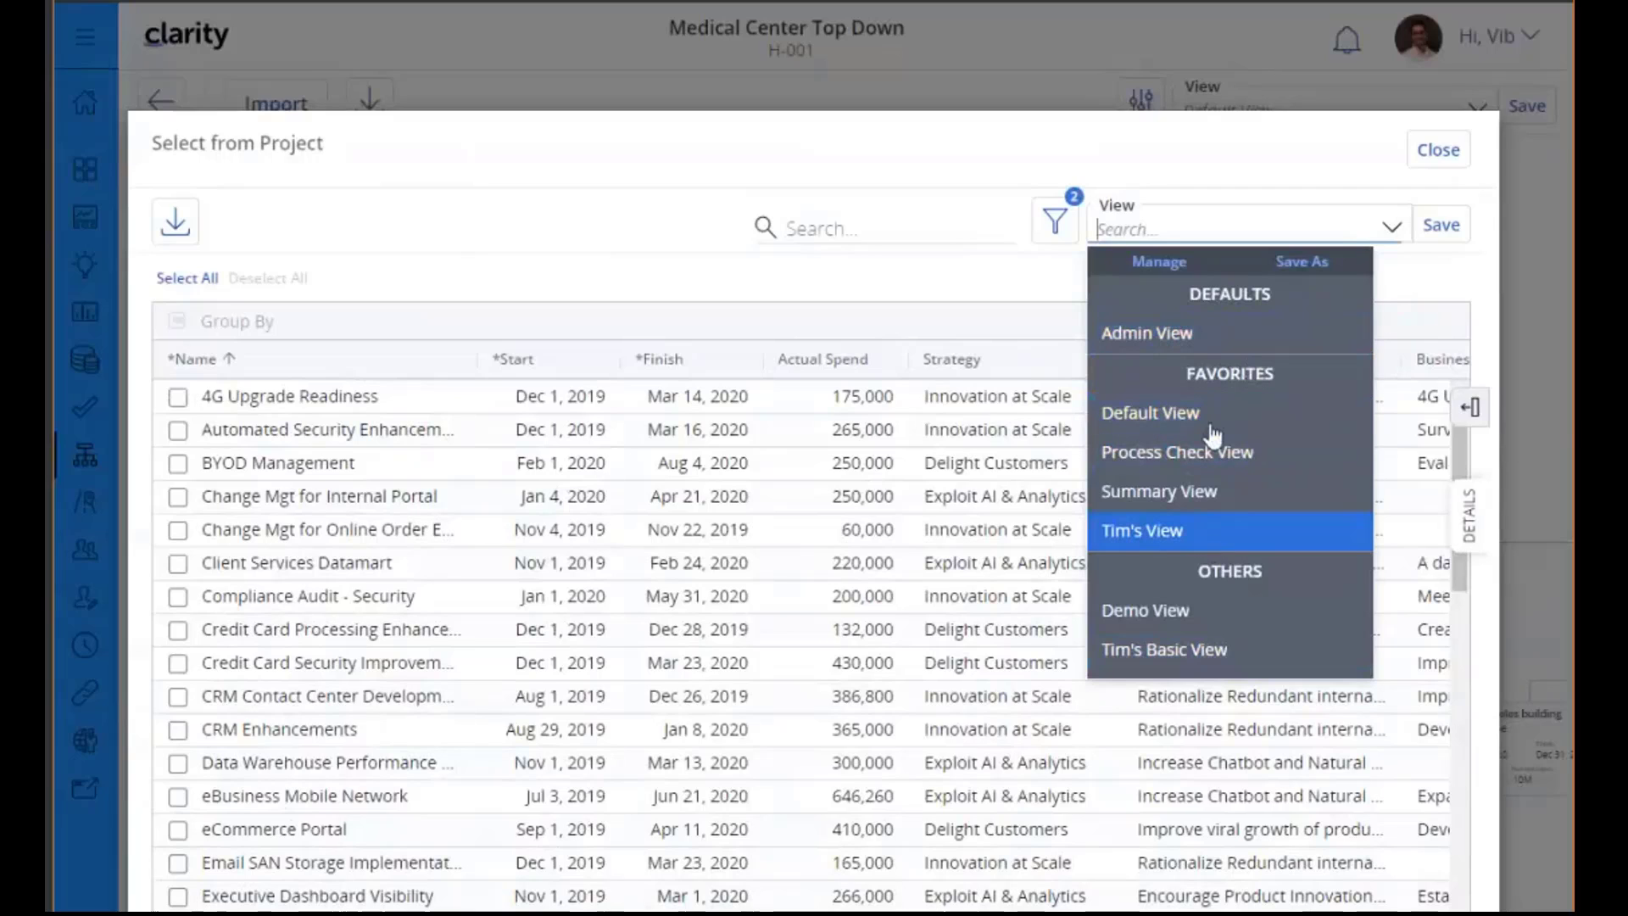
left_click(962, 286)
left_click(1470, 407)
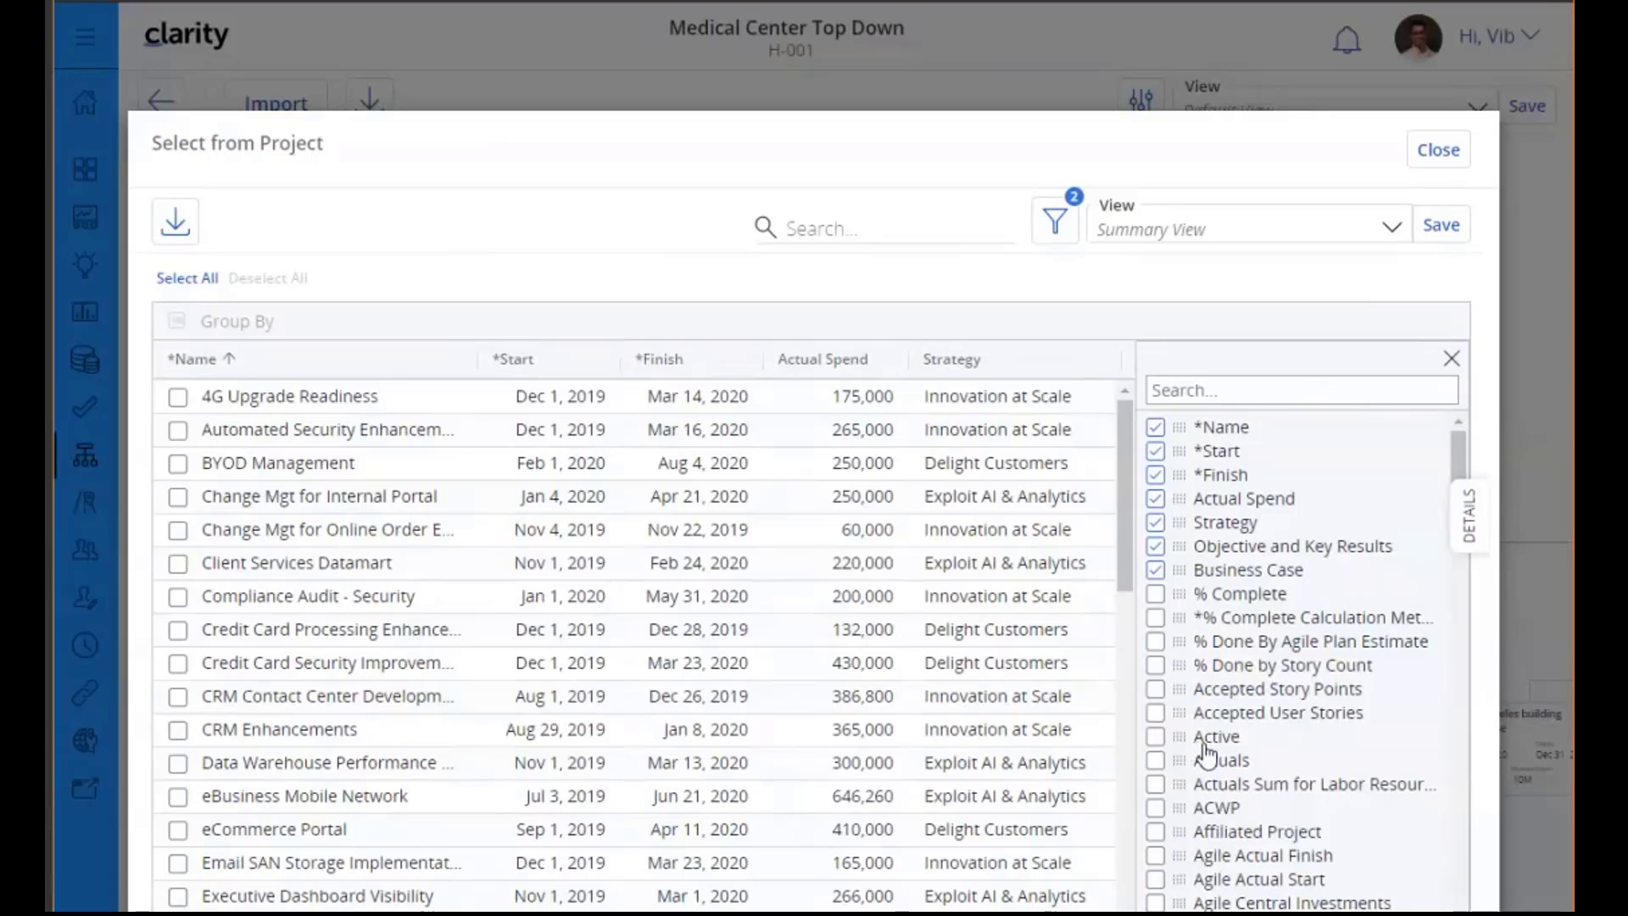
left_click(1452, 359)
- Open the details of the "Automated Security Enhancem..." project and add the line "dfdfdfdfd" to the end of its Business Case
left_click(479, 435)
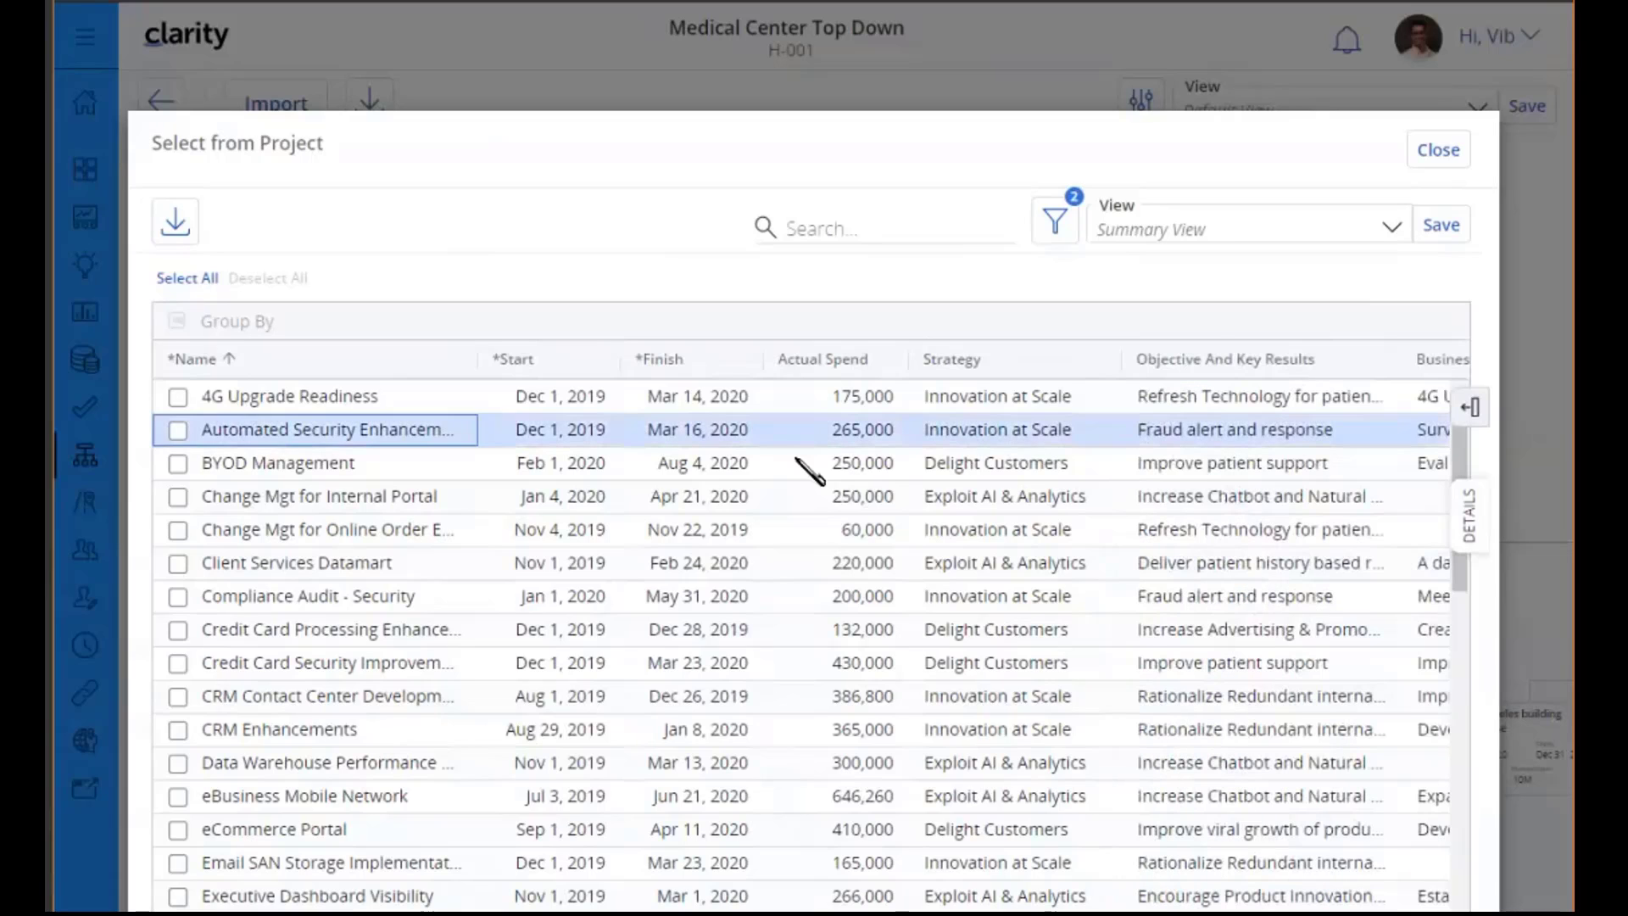
left_click(1465, 524)
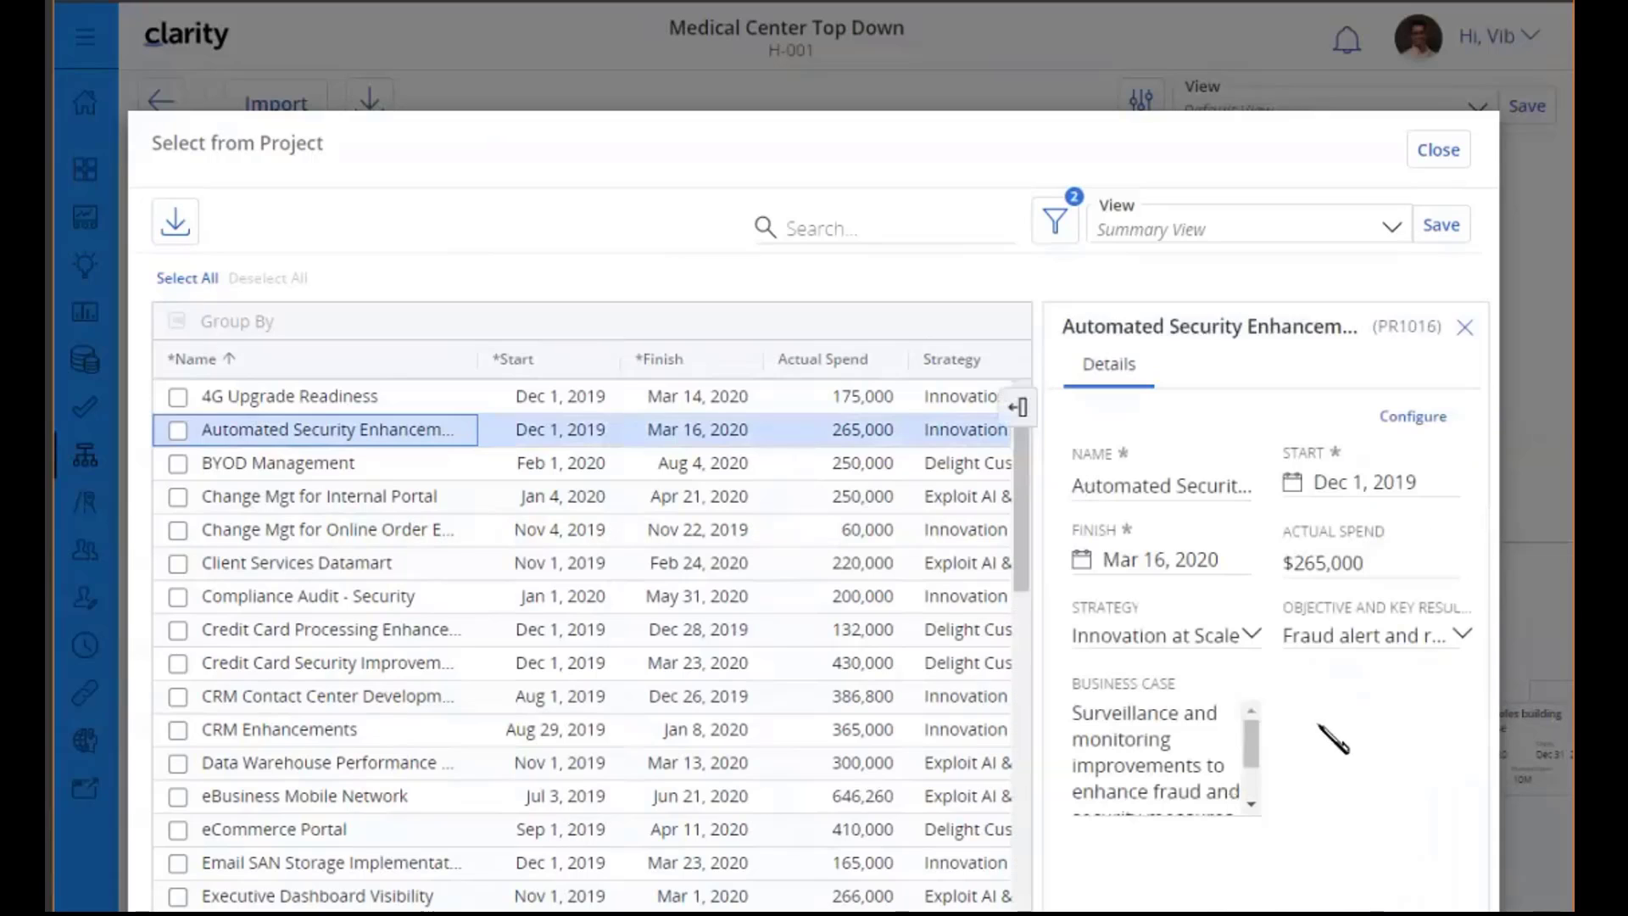
left_click_drag(1253, 745, 1253, 767)
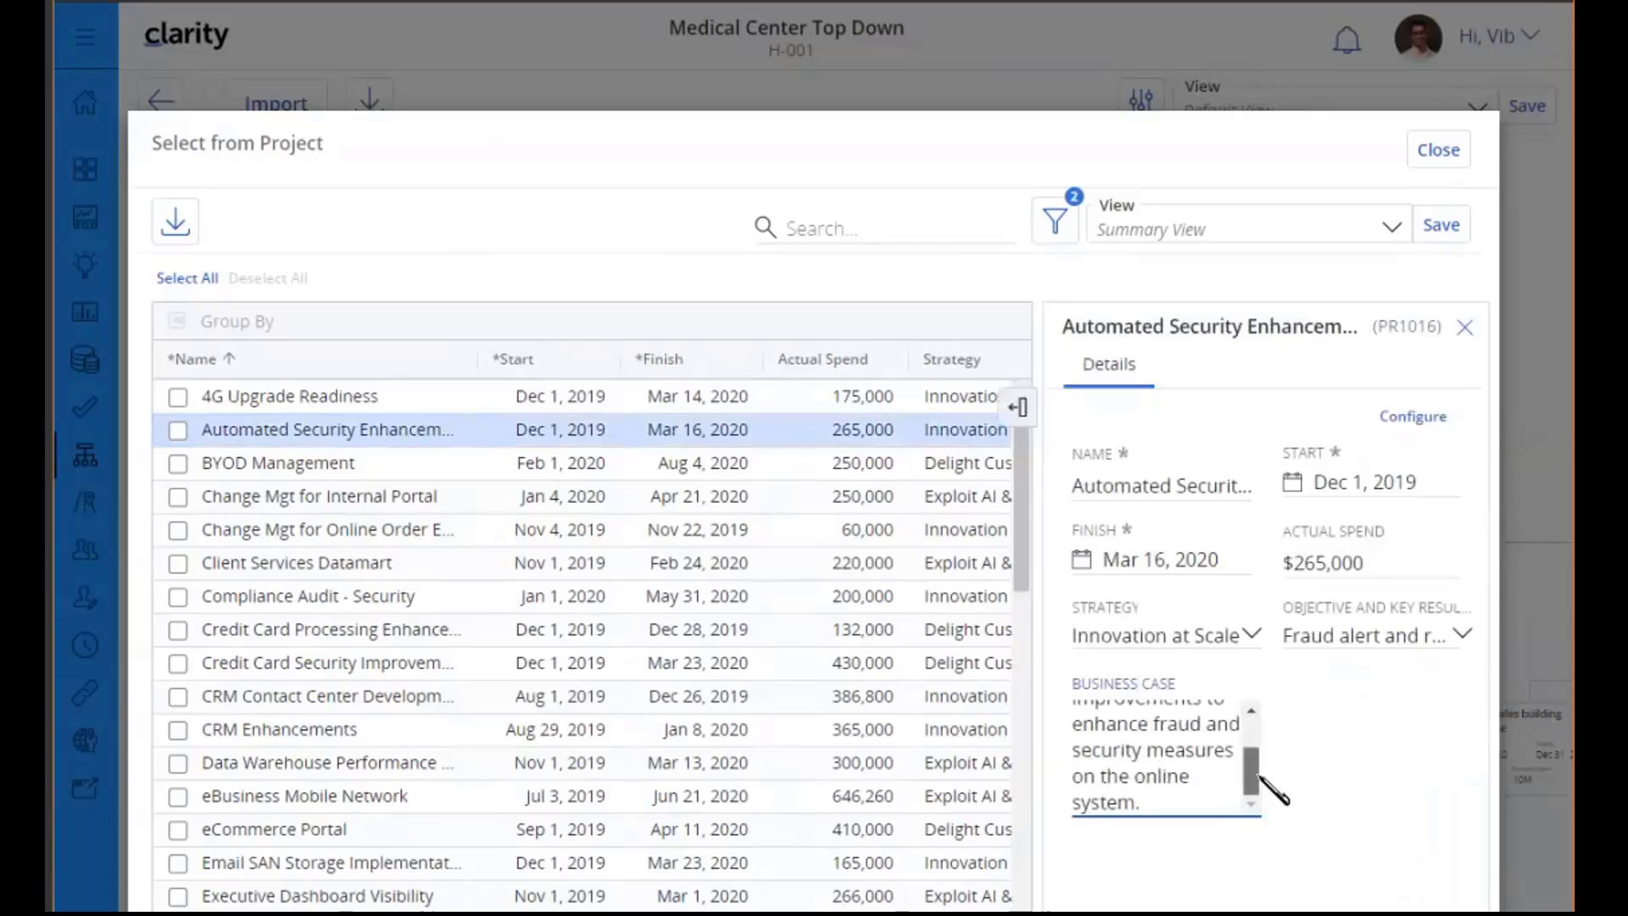
left_click(1185, 802)
key("Return")
type("dfdfdfdfd")
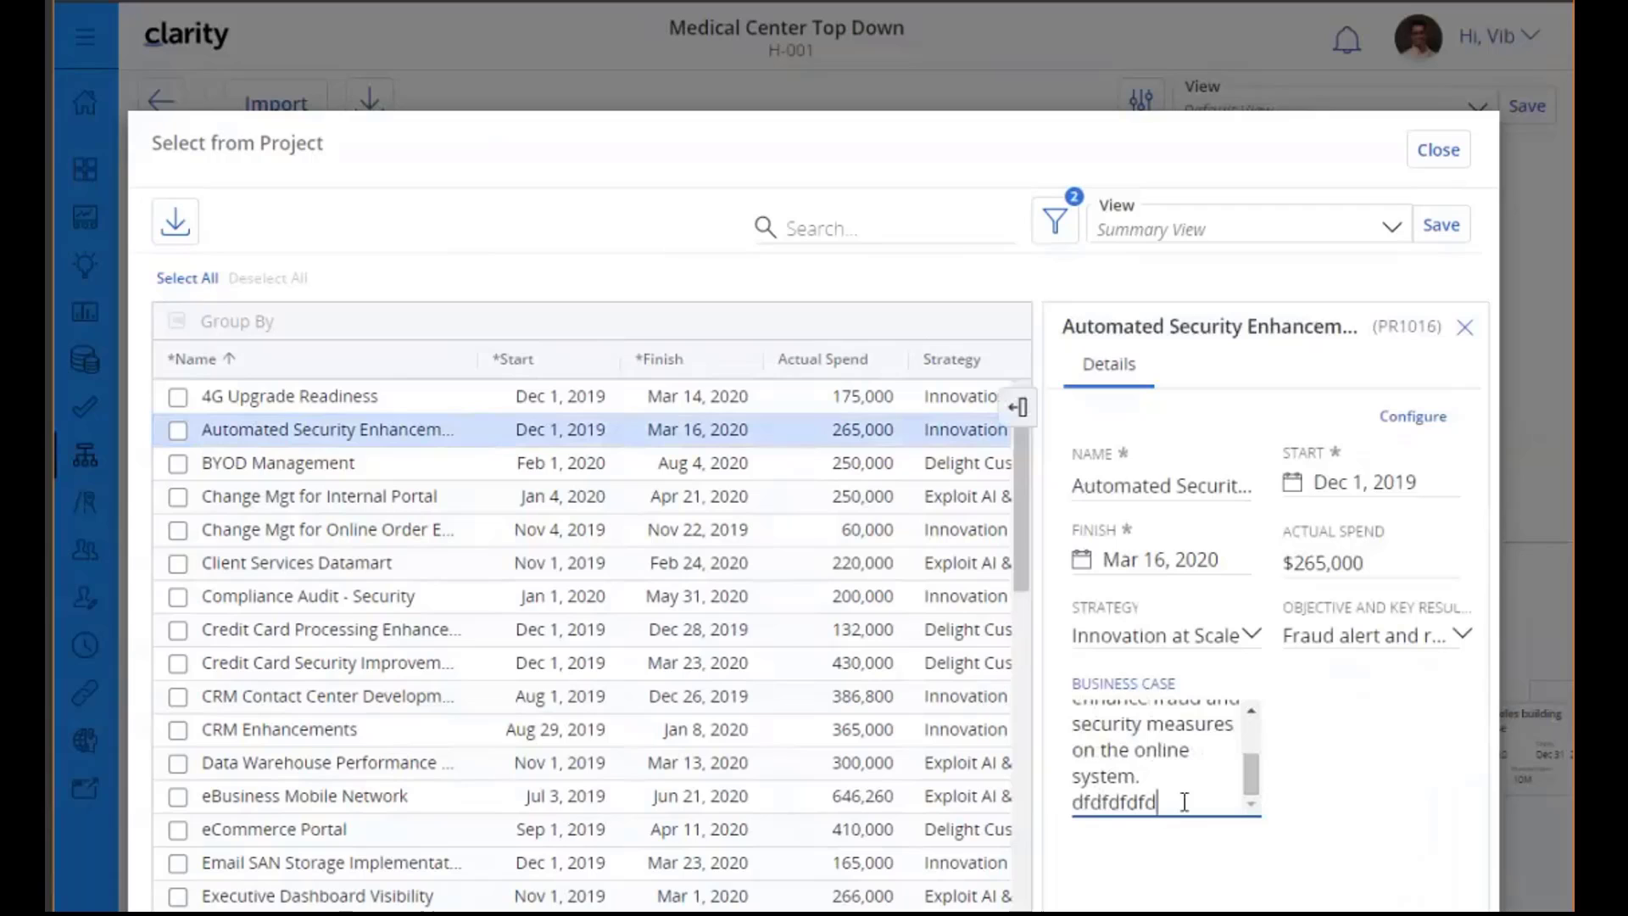
left_click(1303, 786)
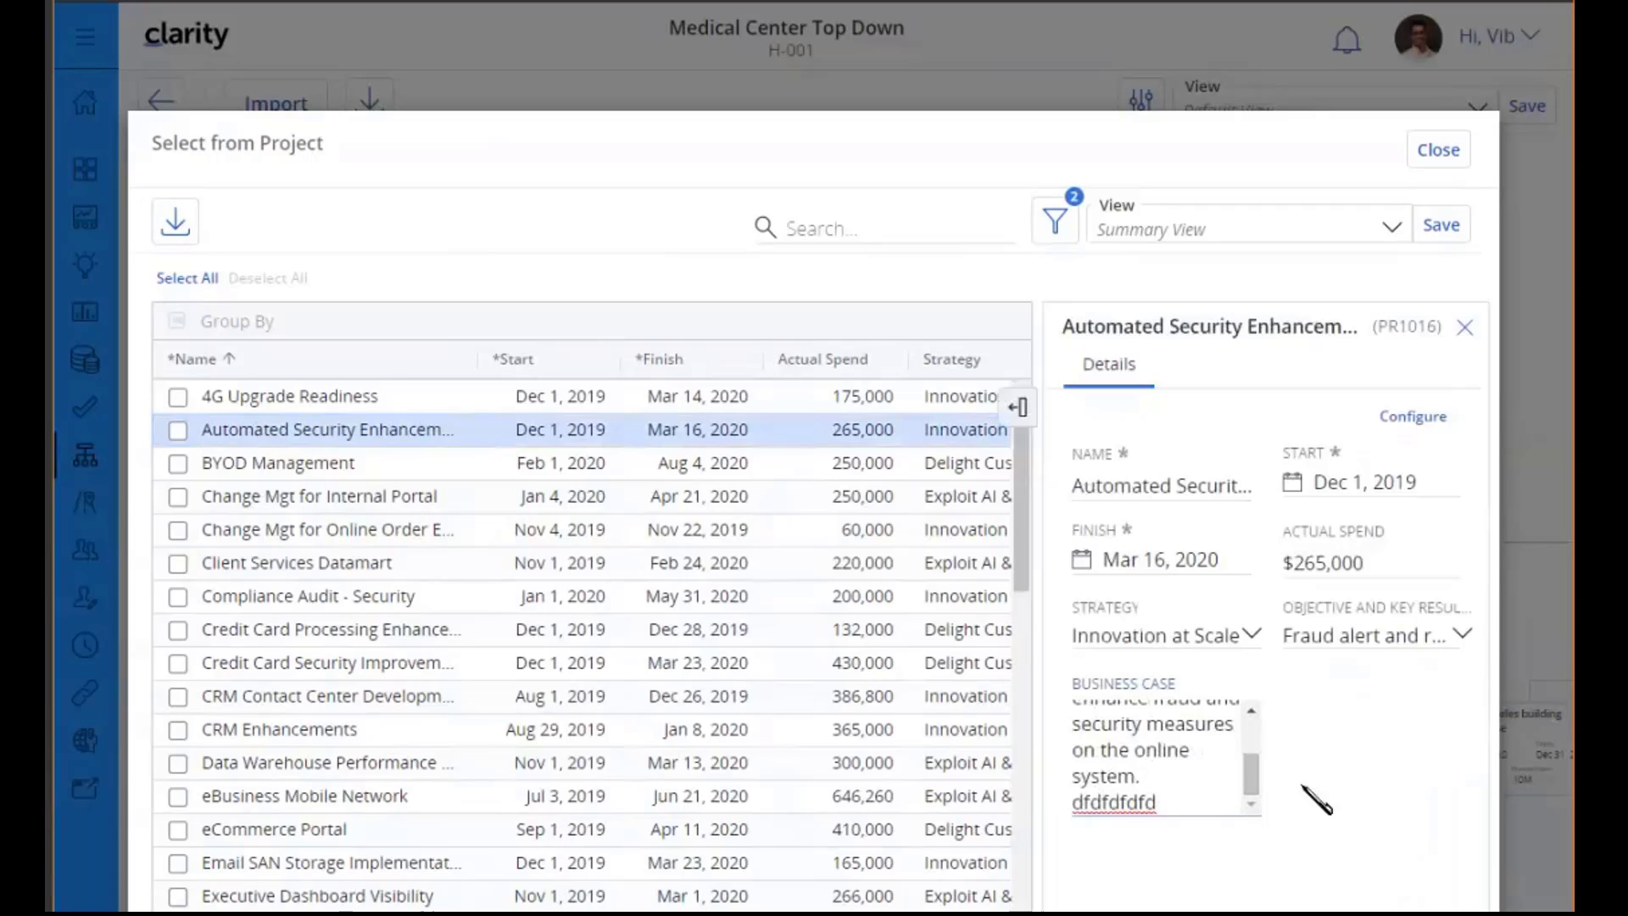
- Close the project details, select the first four projects in the list, extend the selection to all projects and clear it
left_click(1464, 330)
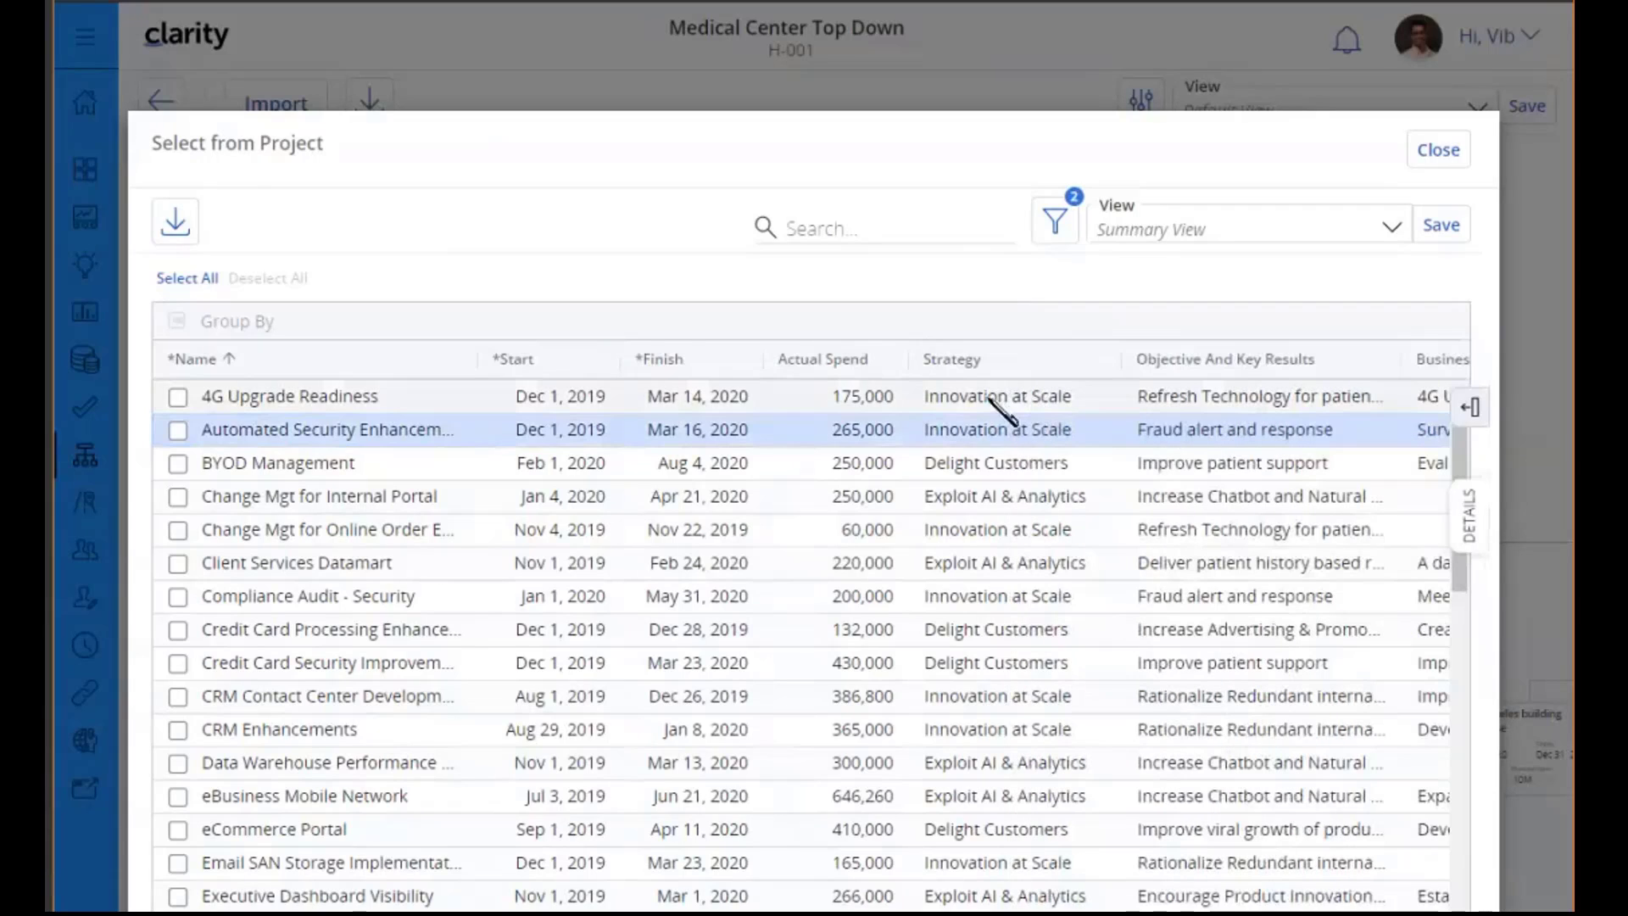
left_click(177, 396)
left_click(178, 430)
left_click(177, 463)
left_click(178, 497)
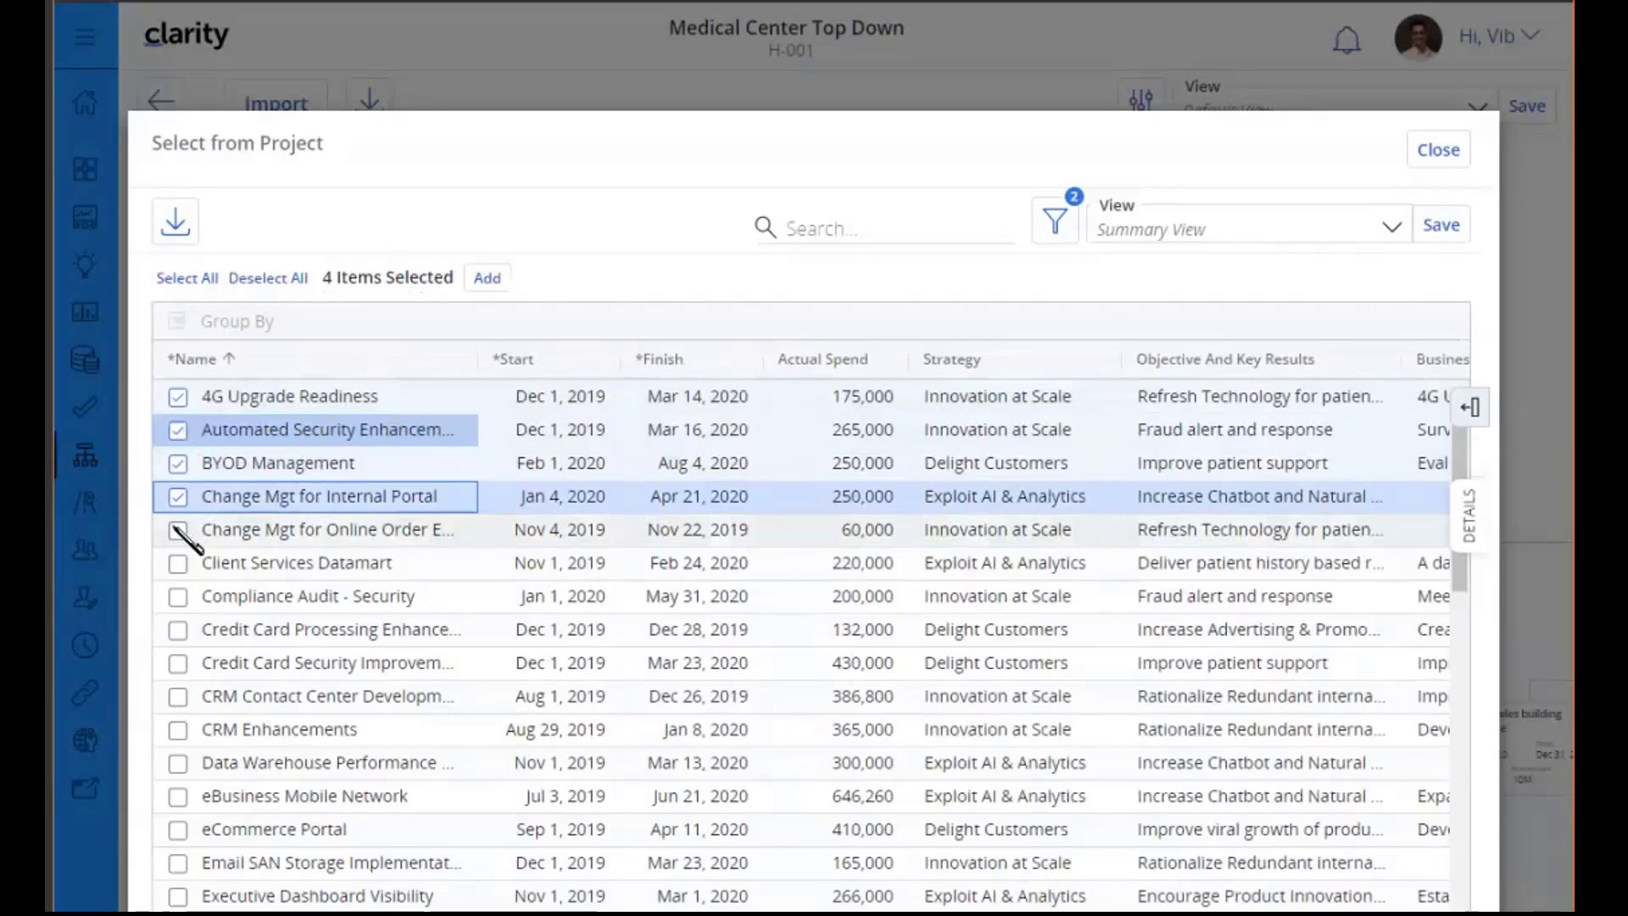
left_click(195, 290)
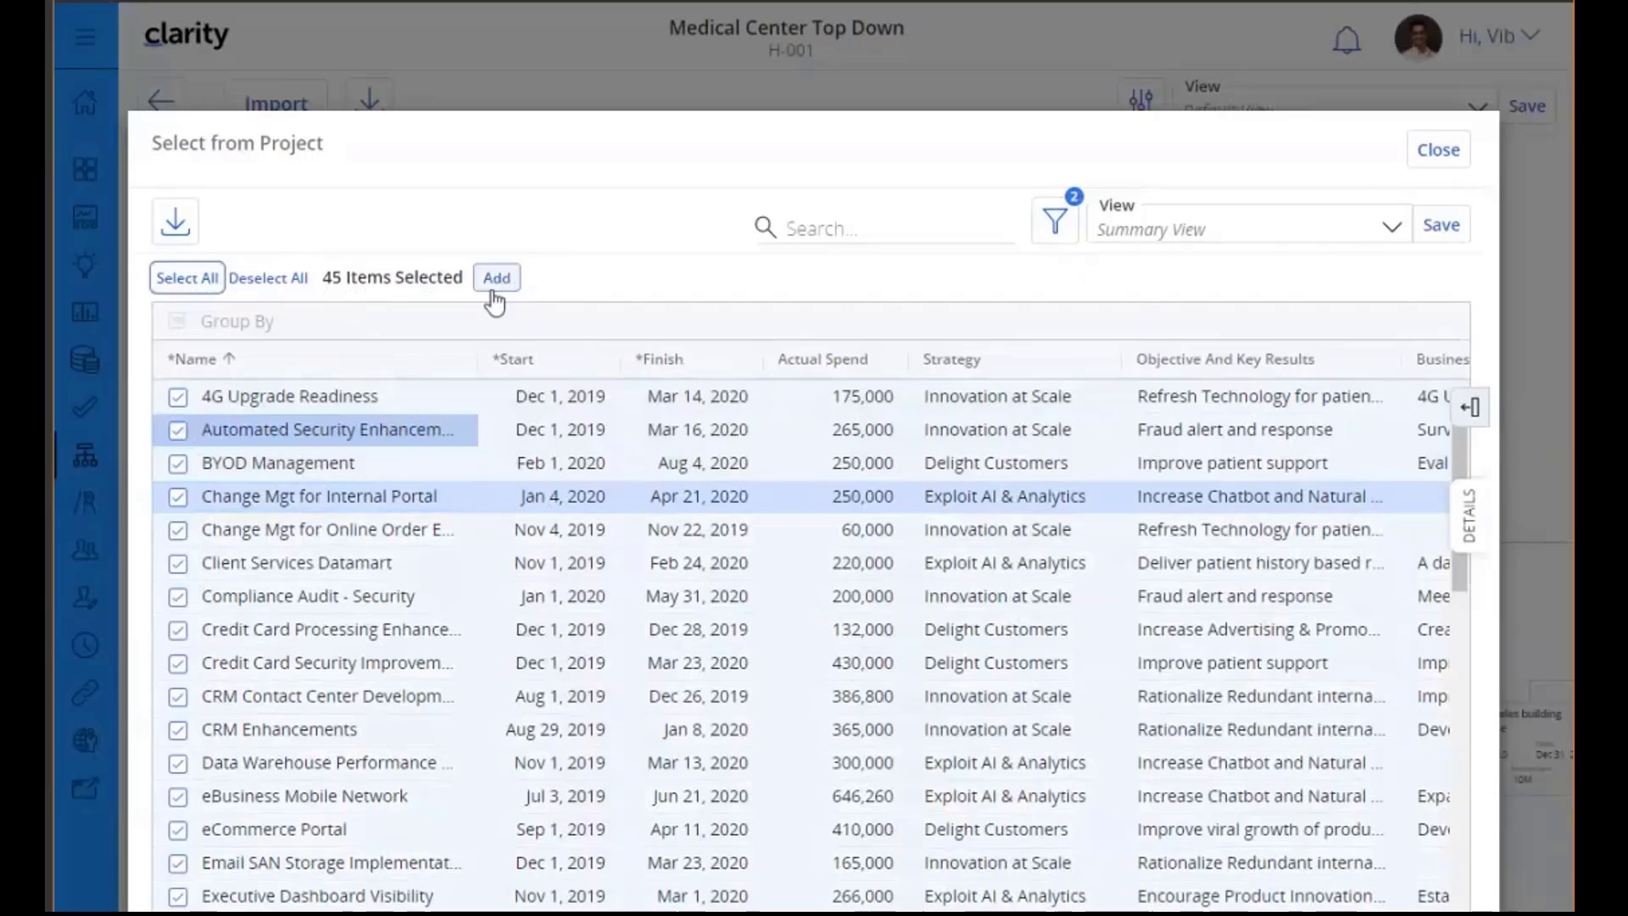
left_click(262, 278)
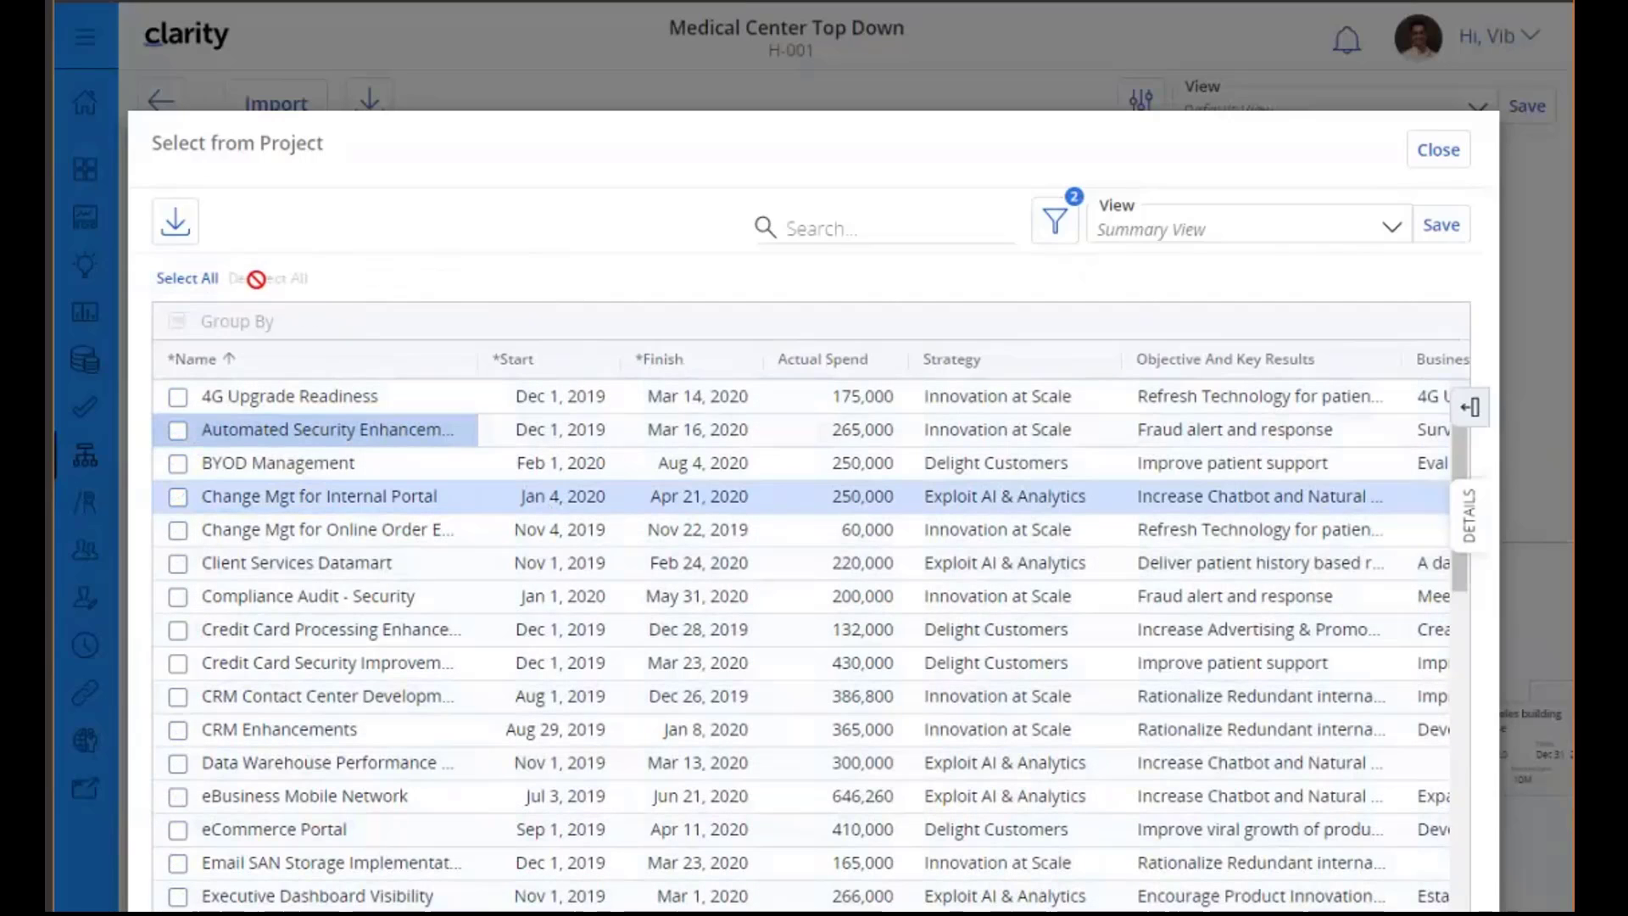
- Select the Automated Security Enhancem..., BYOD Management and Change Mgt for Internal Portal projects and close the import list without adding them
left_click(177, 430)
left_click(179, 462)
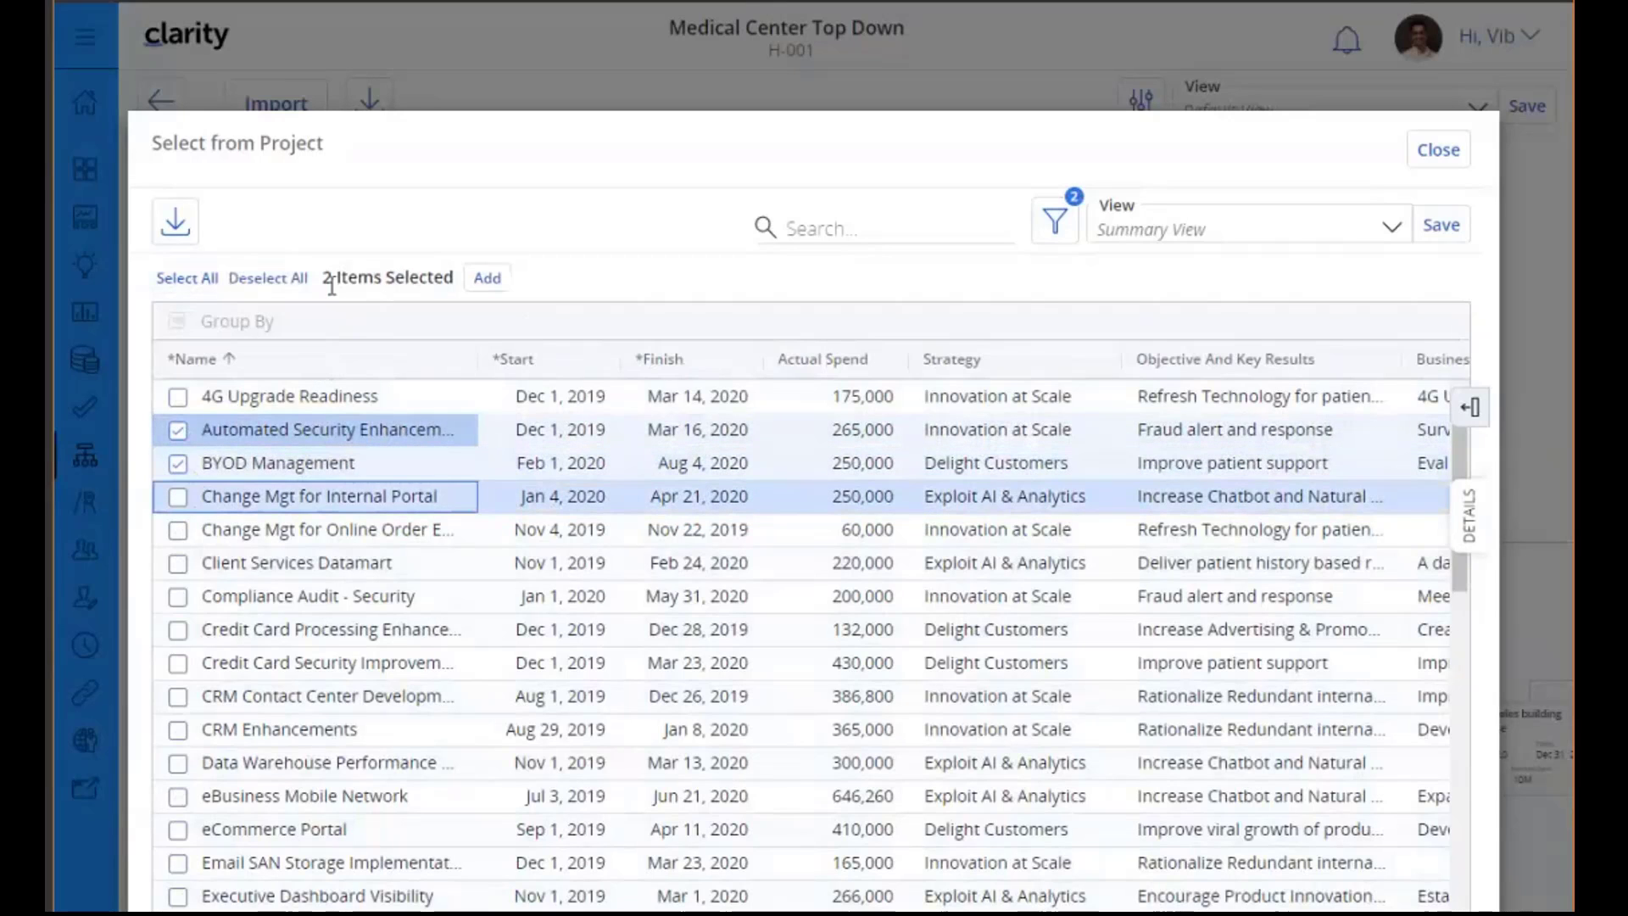
left_click(177, 497)
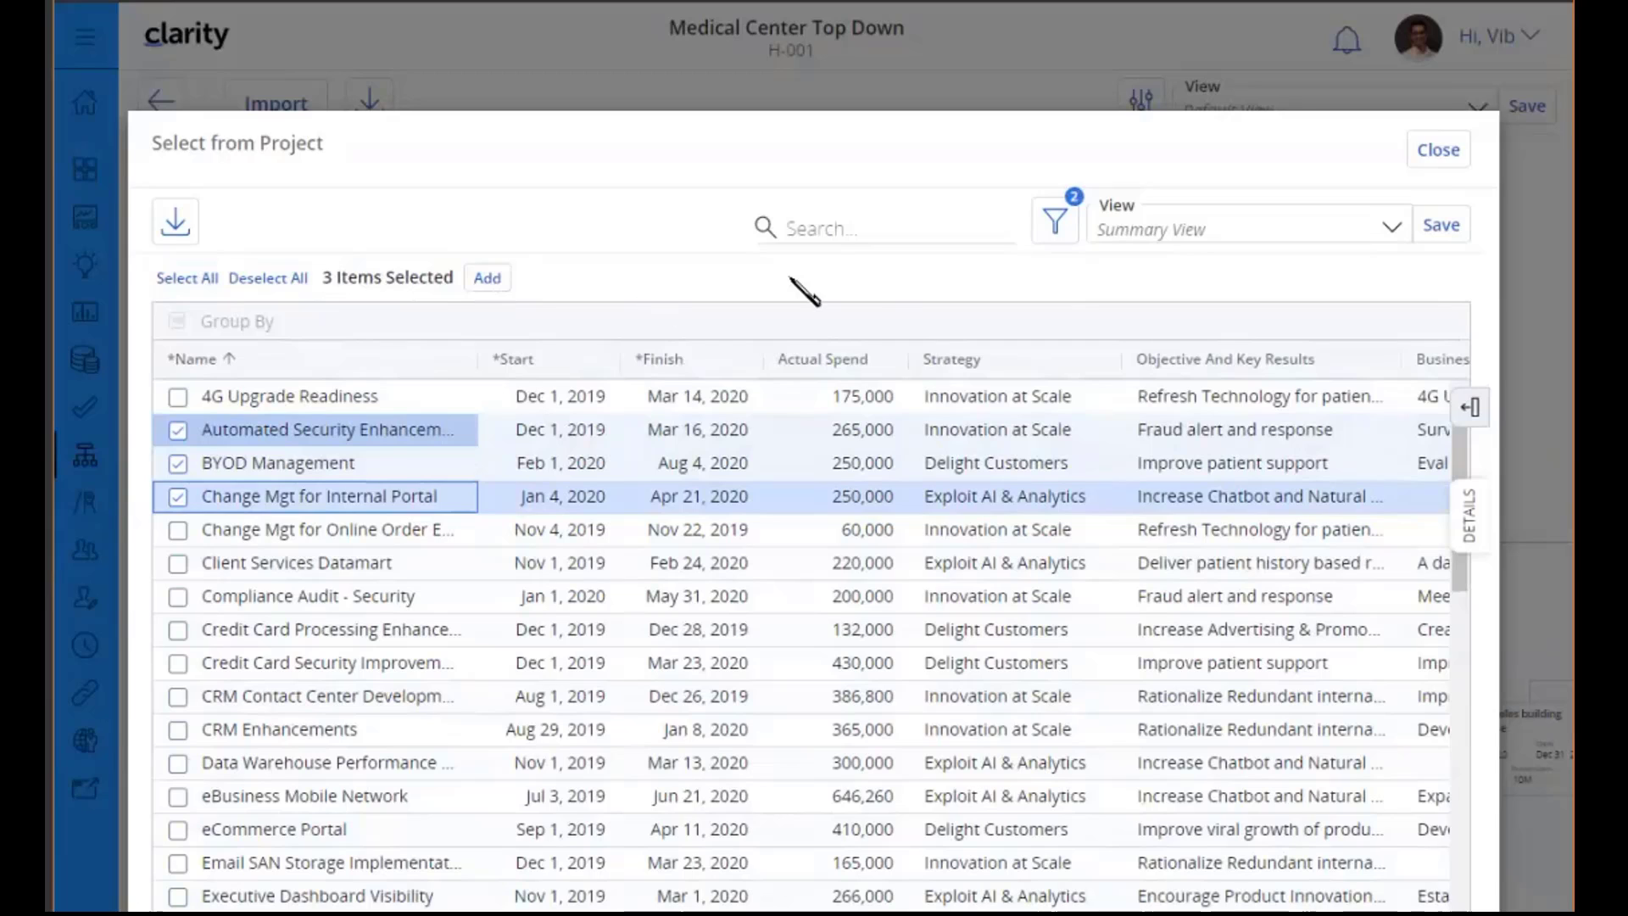
left_click(1437, 151)
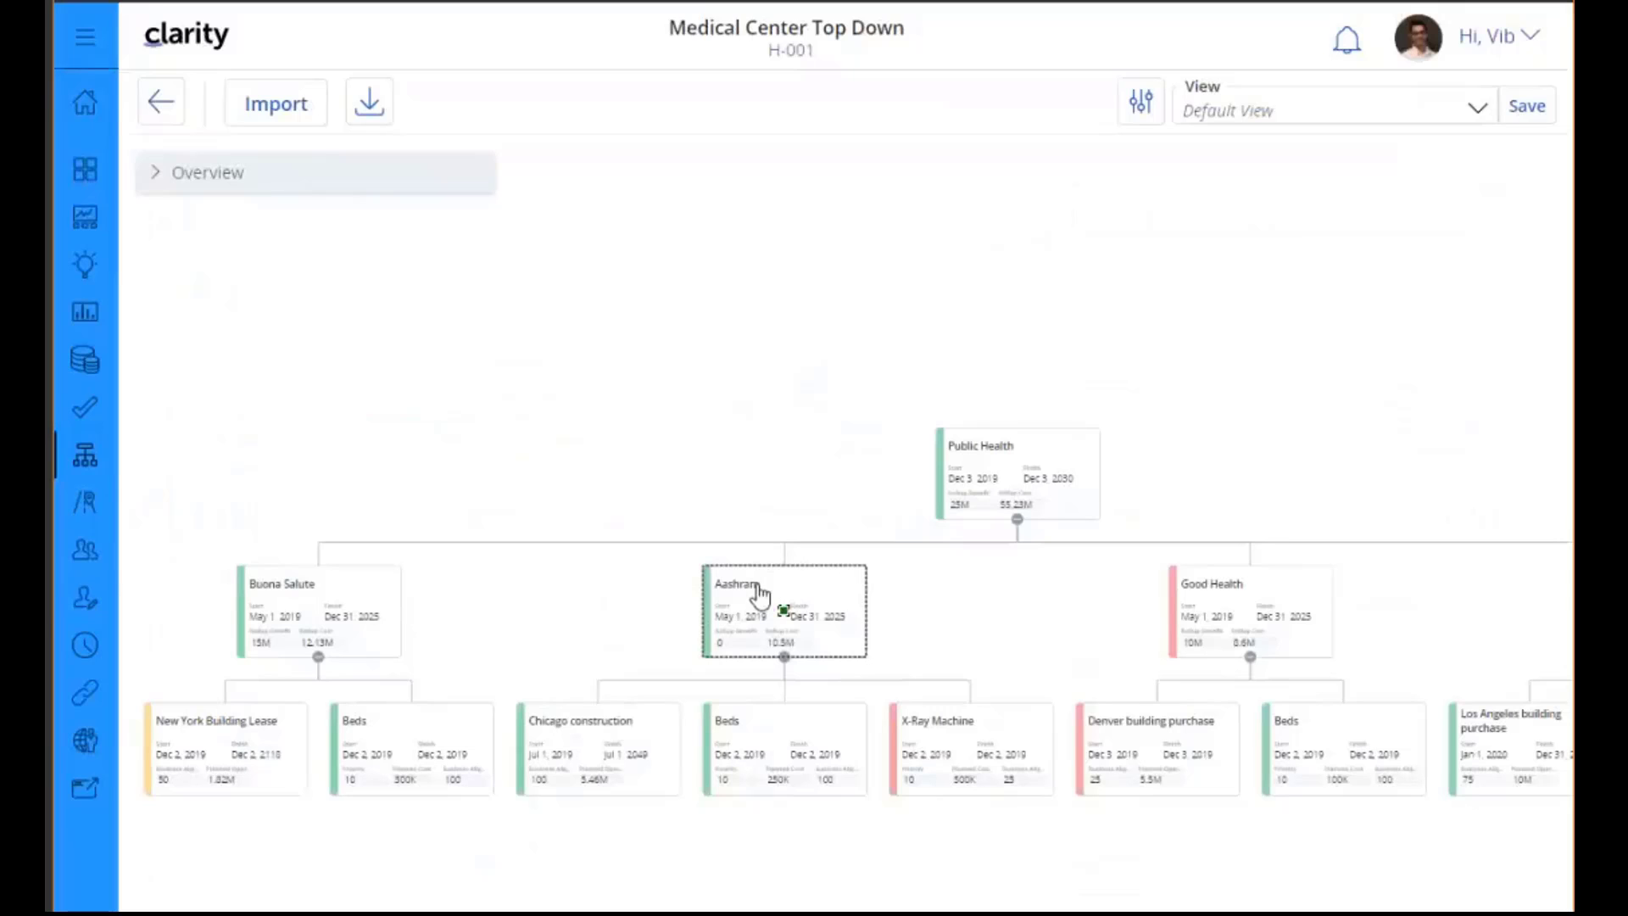
- Open the Aashram investment to examine its Planned Cost and Planned Operating Cost fields, and return to the Medical Center Top Down hierarchy
double_click(784, 593)
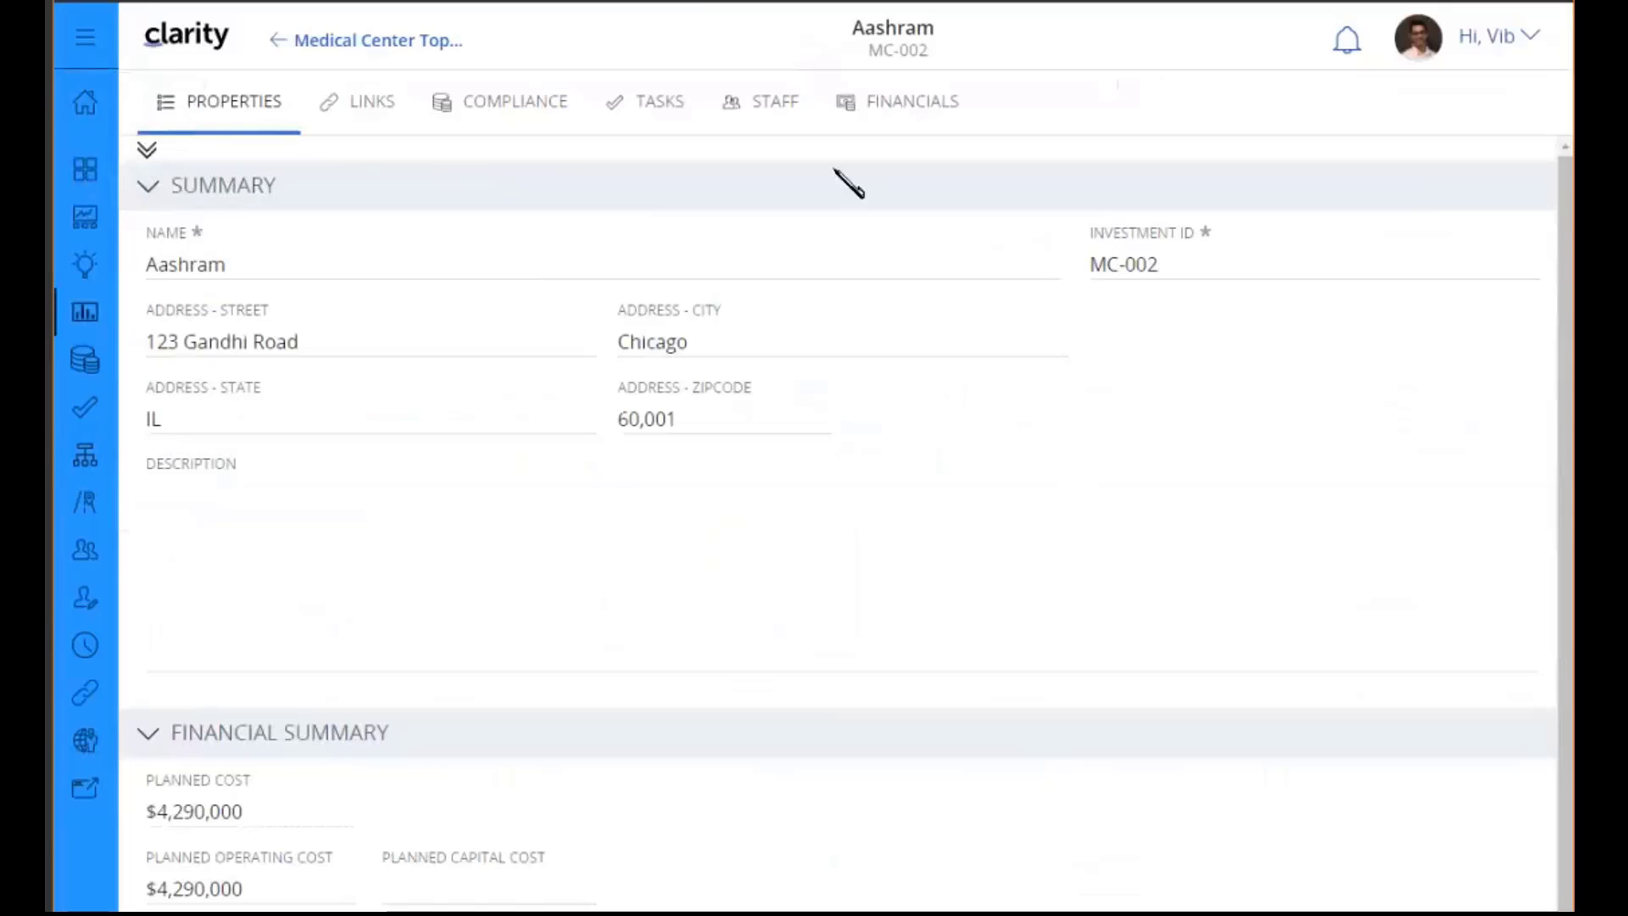
left_click(288, 815)
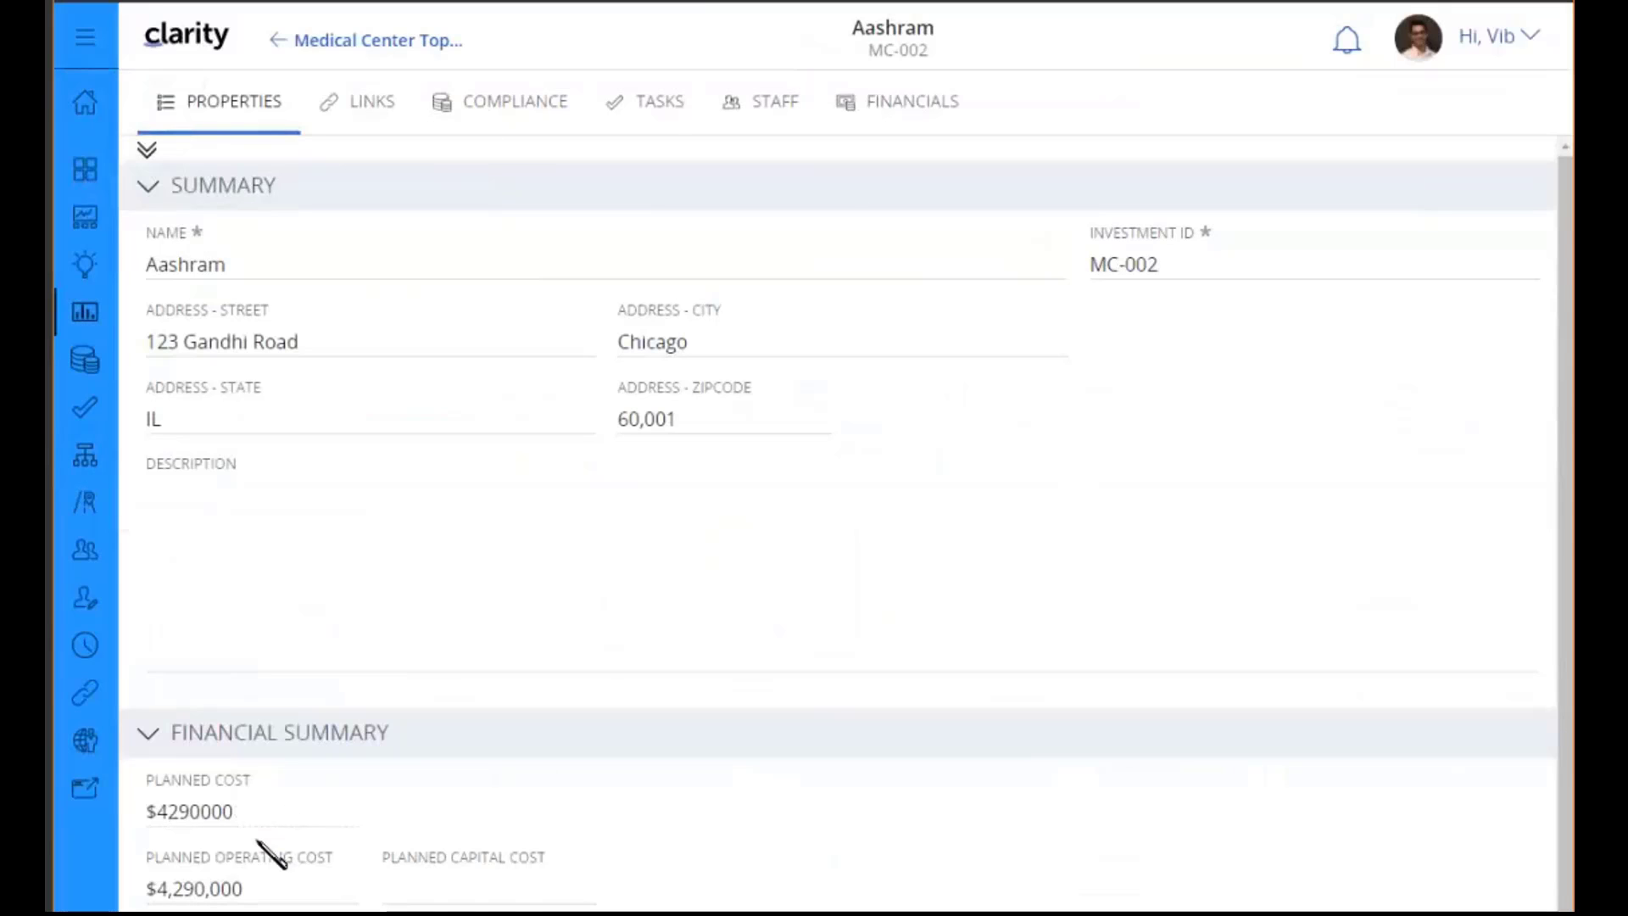
left_click(254, 884)
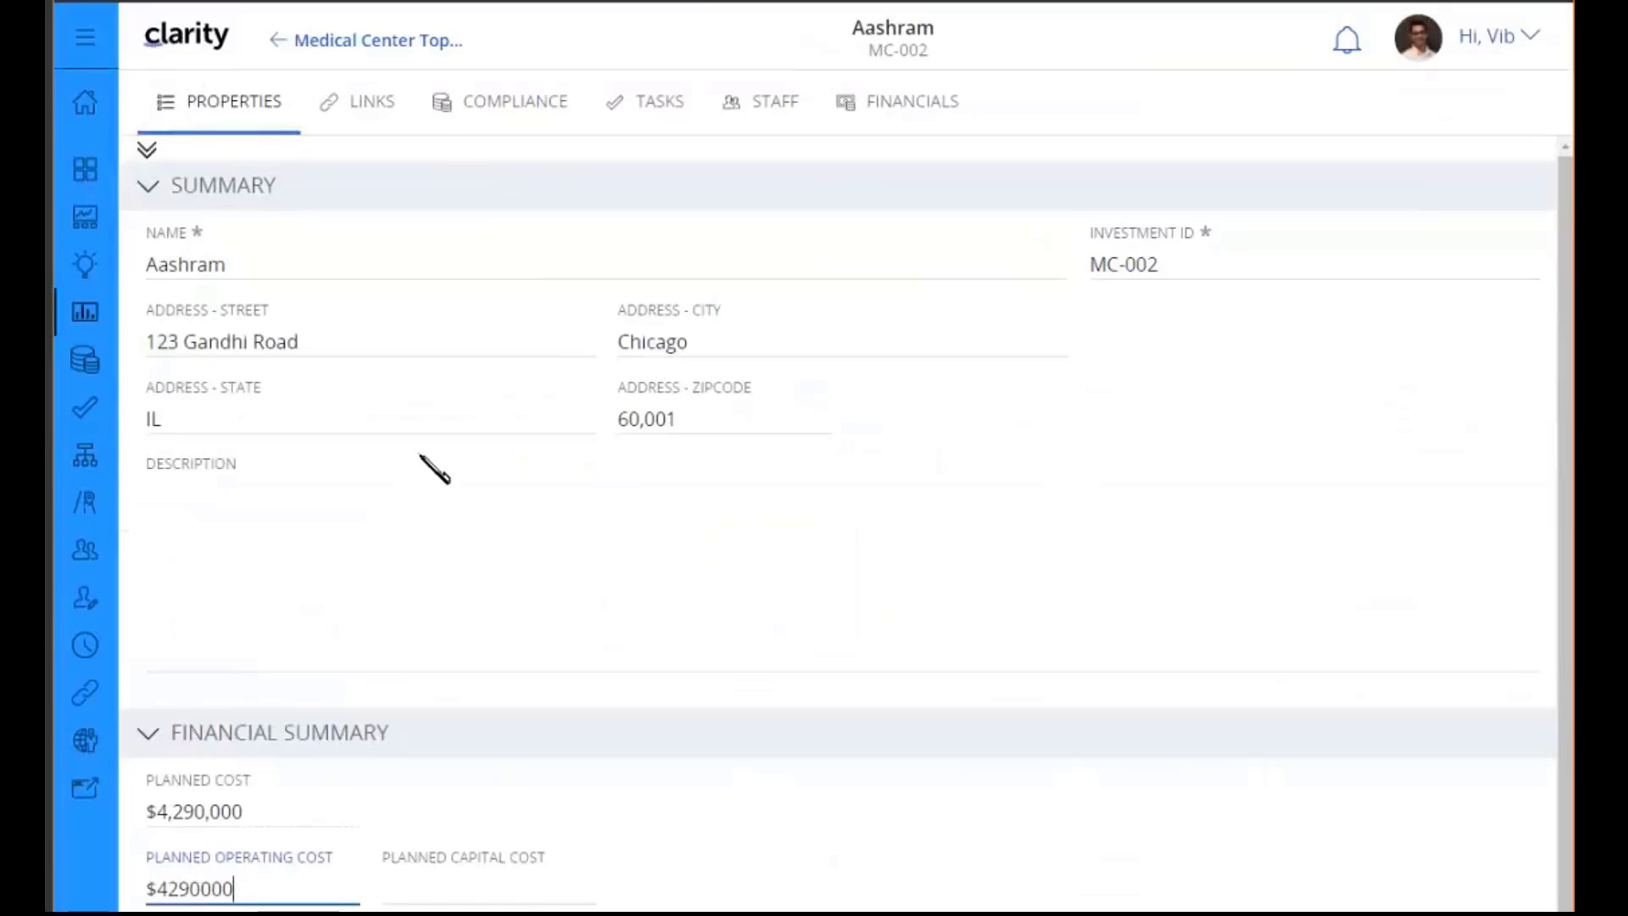
left_click(331, 41)
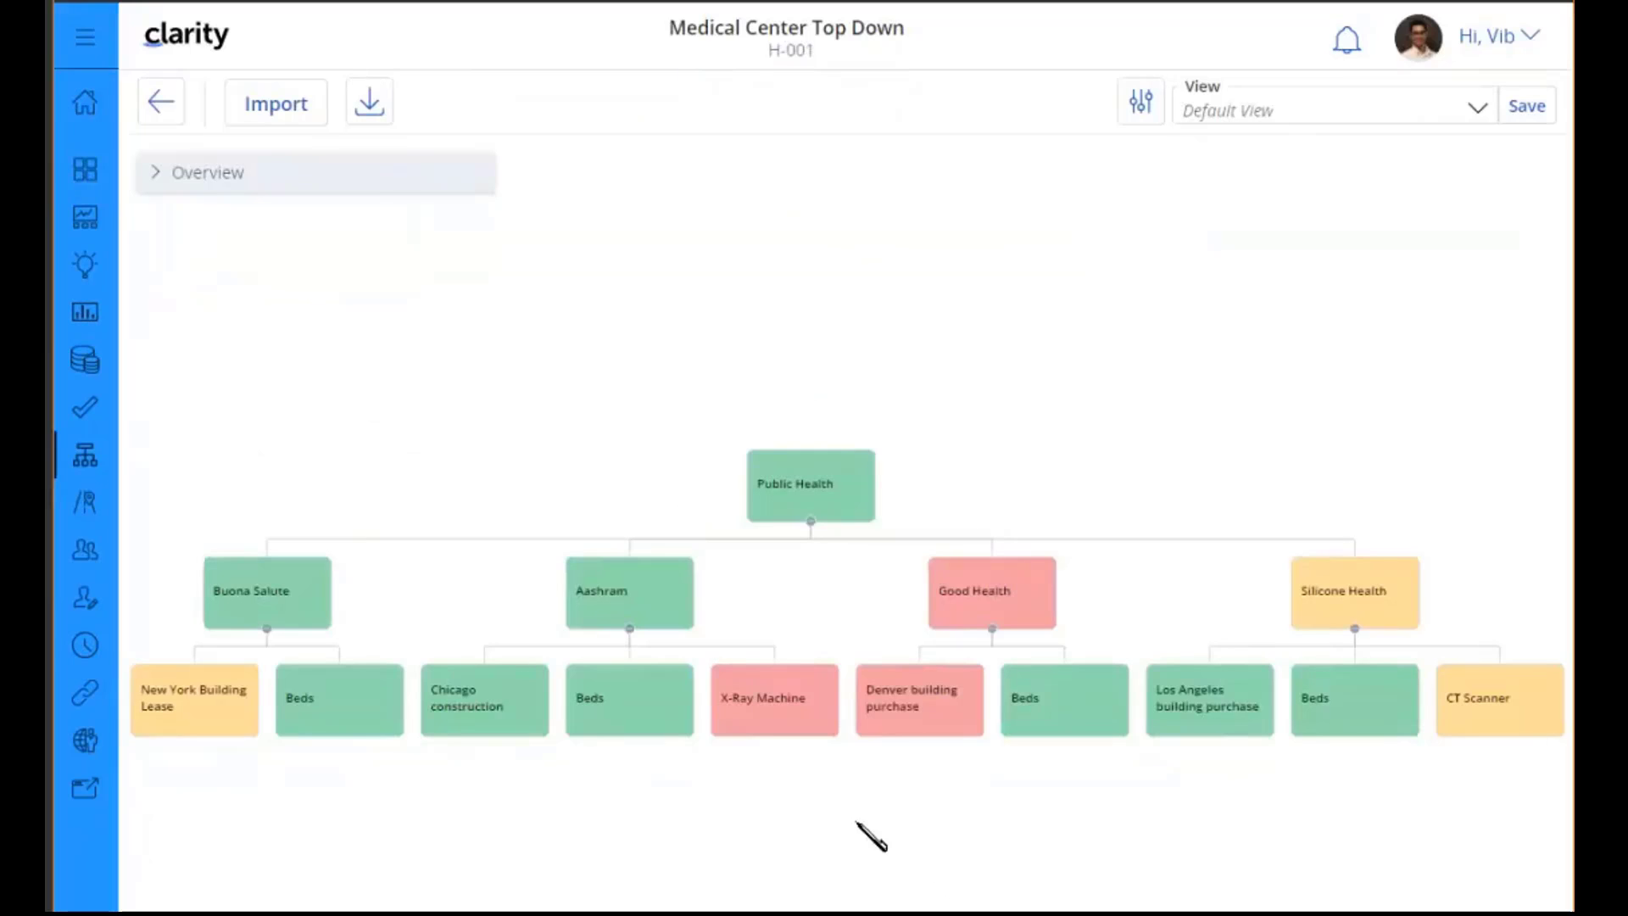
scroll(872, 838, "up", 5)
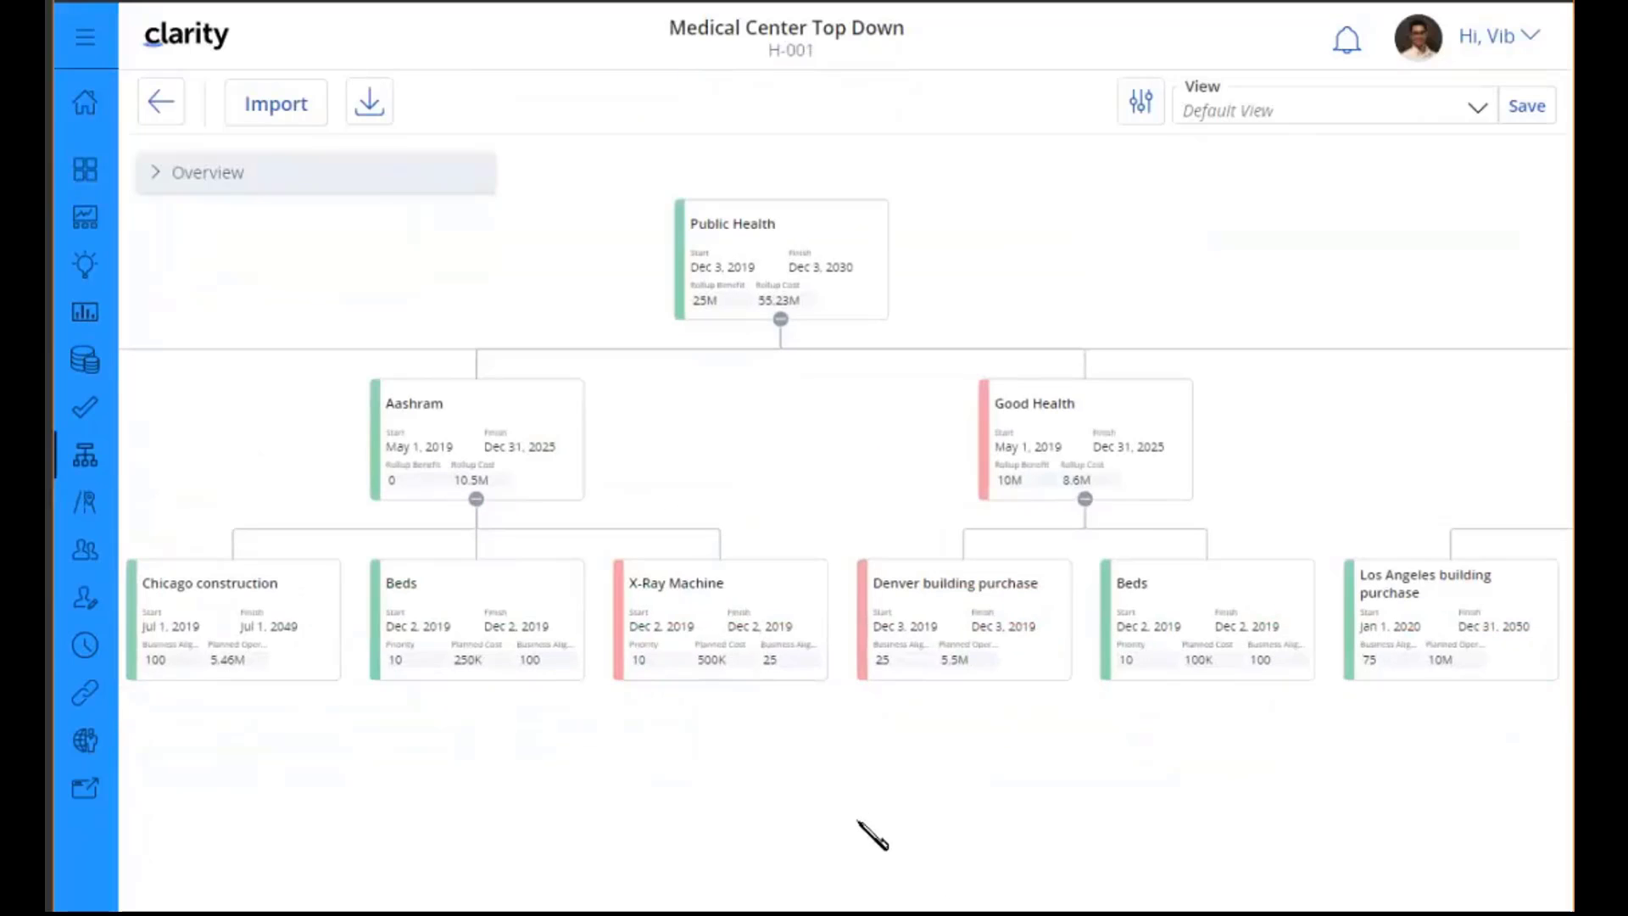